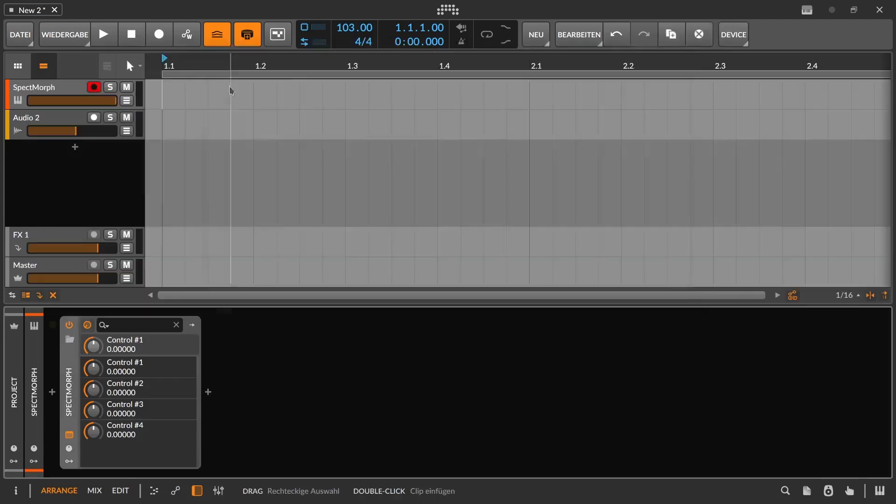
# Load the preset "1 Instrument Wav Source (without morphing)" and select empty instrument slot 003 in the Screencast bank.
pyautogui.click(299, 65)
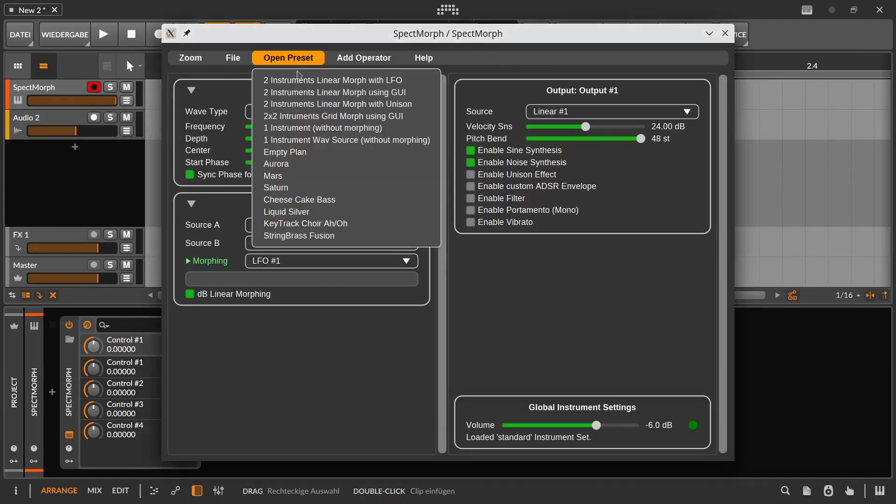
pyautogui.click(300, 141)
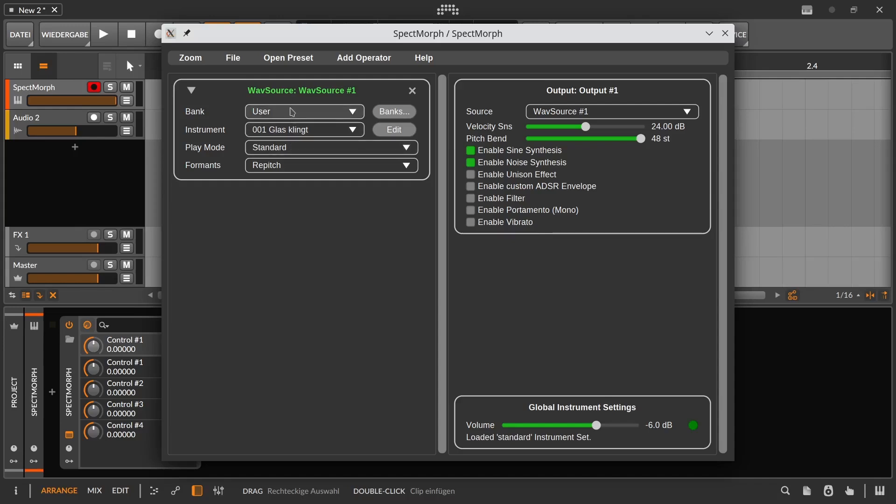
pyautogui.click(291, 111)
pyautogui.click(292, 132)
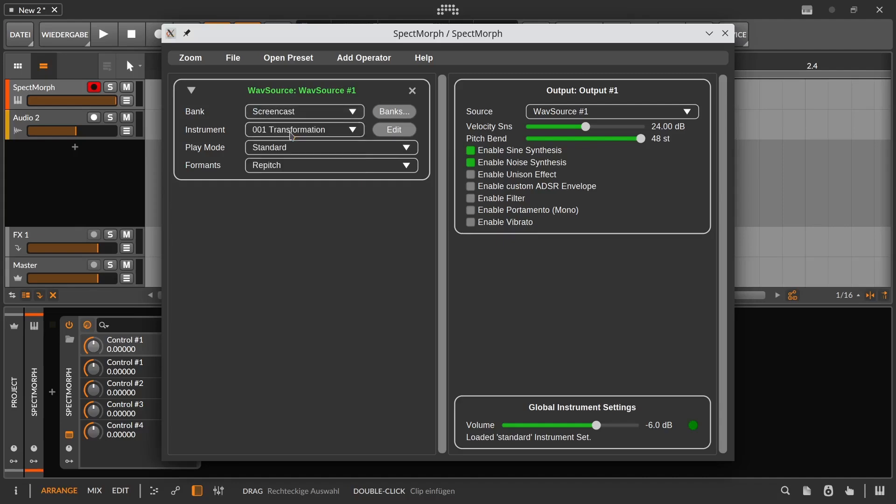
pyautogui.click(291, 135)
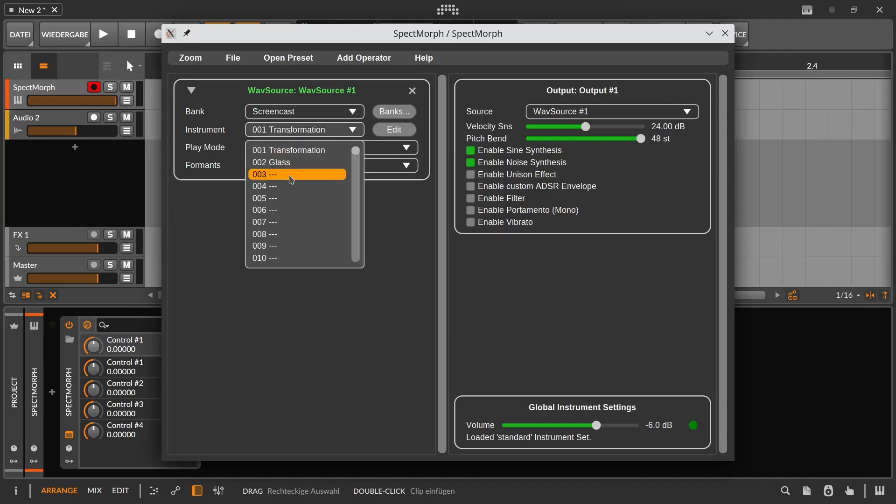
pyautogui.click(290, 177)
# Open the instrument editor for slot 003 and add the sample Bass-Ah-49.flac from the smtest folder.
pyautogui.click(384, 131)
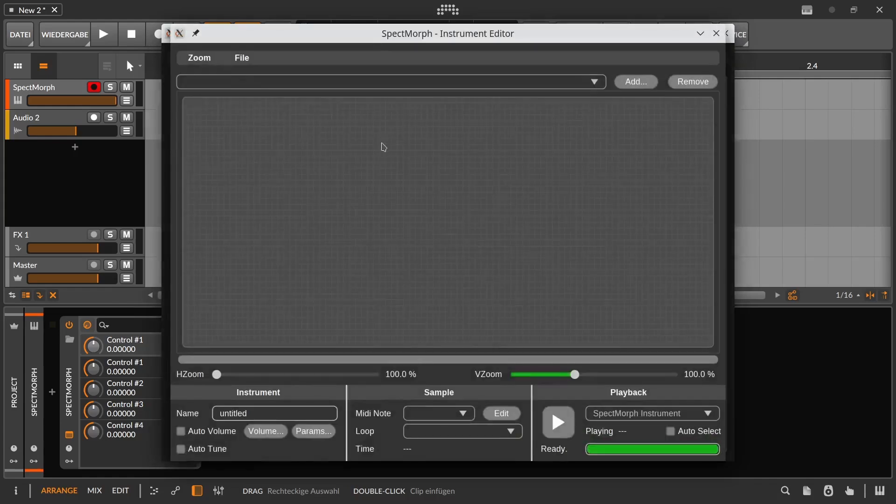
pyautogui.click(636, 81)
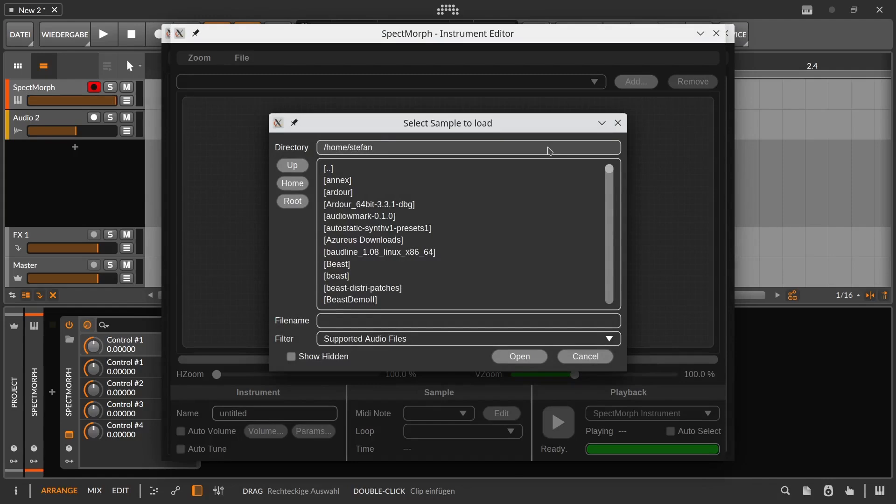
pyautogui.write('/smtest')
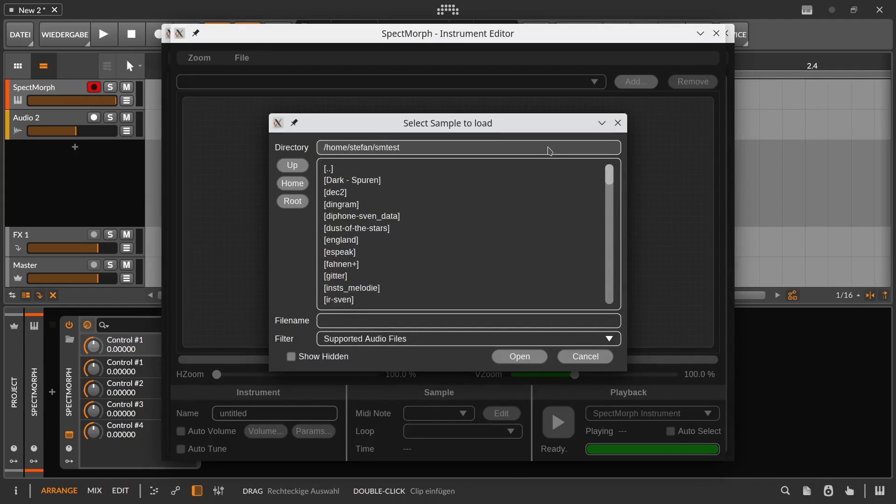
pyautogui.scroll(-5, 466, 180)
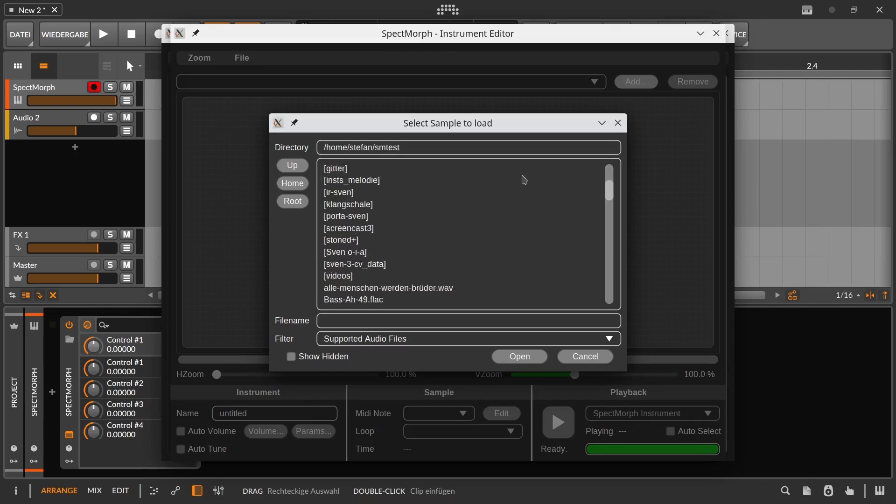
pyautogui.doubleClick(464, 227)
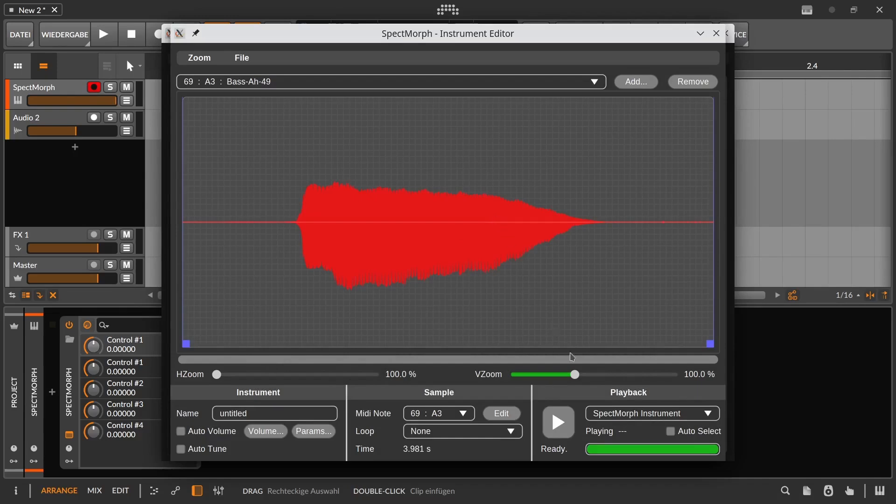
# Set the playback source to Original Sample and listen to the loaded sample.
pyautogui.click(616, 414)
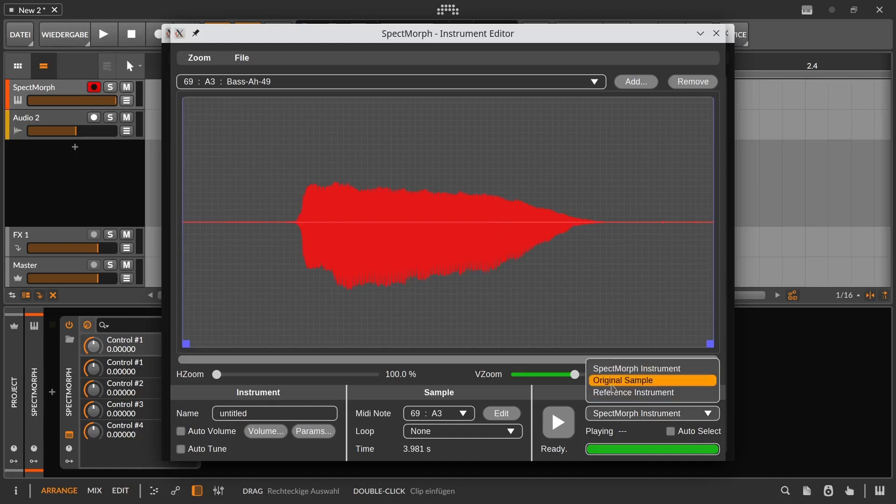
pyautogui.click(612, 382)
pyautogui.press('space')
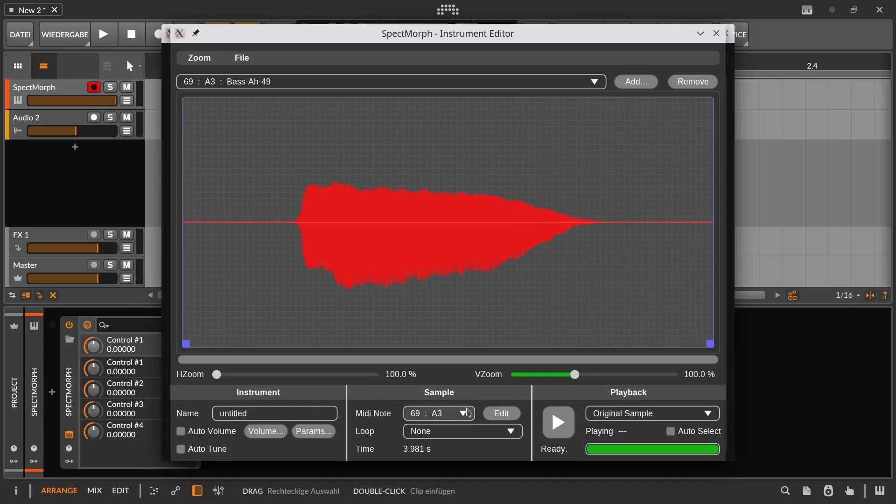
# Assign MIDI note 49 : C#2 to the sample and name the instrument "Ah".
pyautogui.click(463, 414)
pyautogui.scroll(-6, 459, 389)
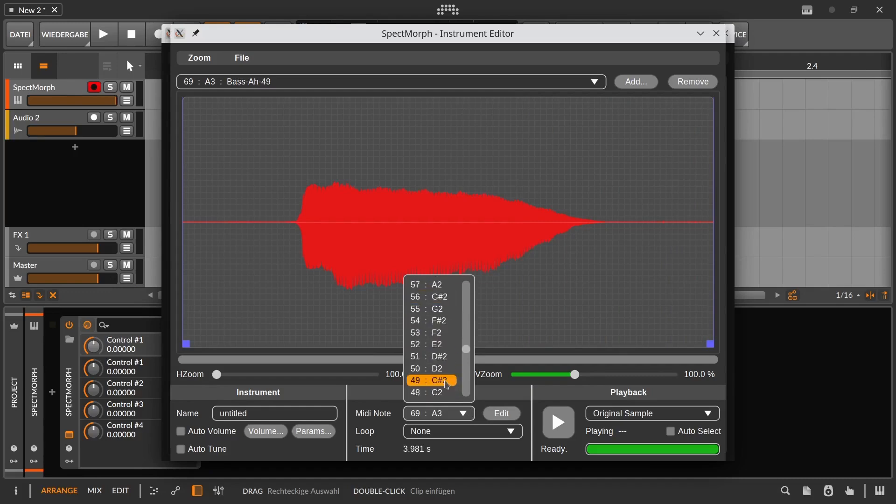
pyautogui.click(445, 381)
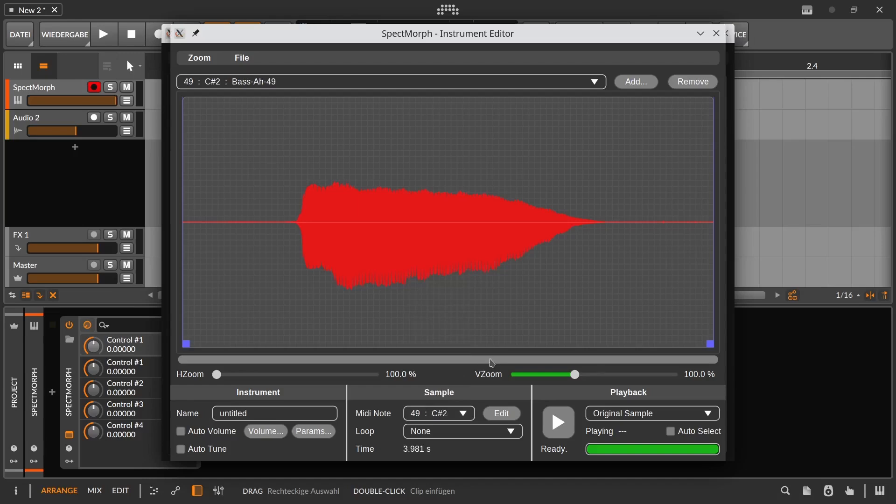
pyautogui.click(298, 414)
pyautogui.write('Ah')
# Set the loop to Ping Pong over a short stretch just after the attack and move the start marker to the waveform's onset.
pyautogui.click(412, 432)
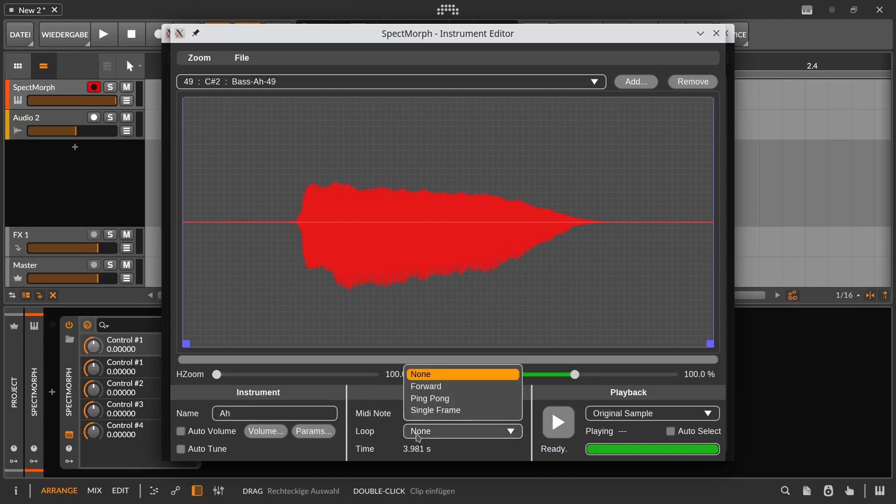
pyautogui.click(422, 399)
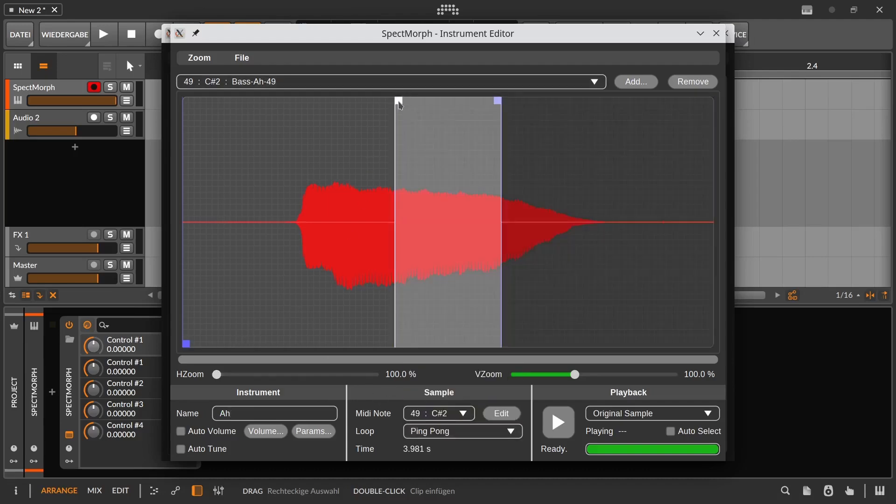
pyautogui.moveTo(400, 105)
pyautogui.mouseDown()
pyautogui.moveTo(361, 110)
pyautogui.moveTo(348, 128)
pyautogui.mouseUp()
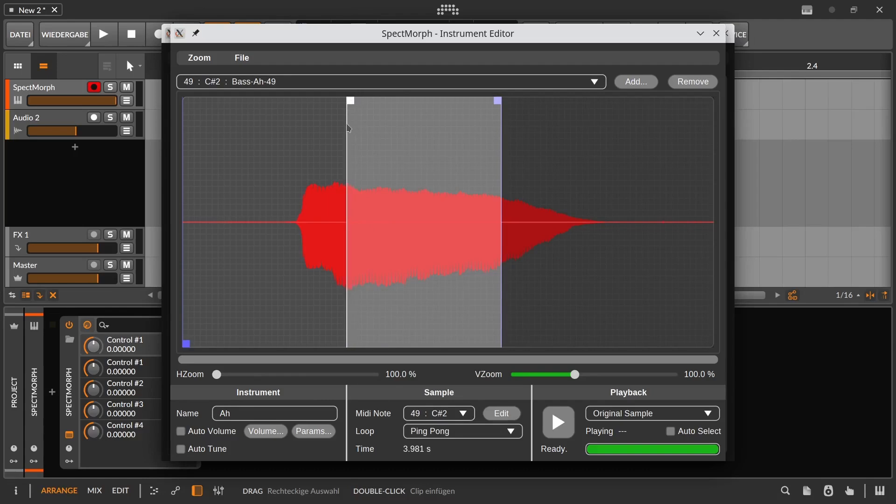
pyautogui.moveTo(498, 100); pyautogui.dragTo(397, 135)
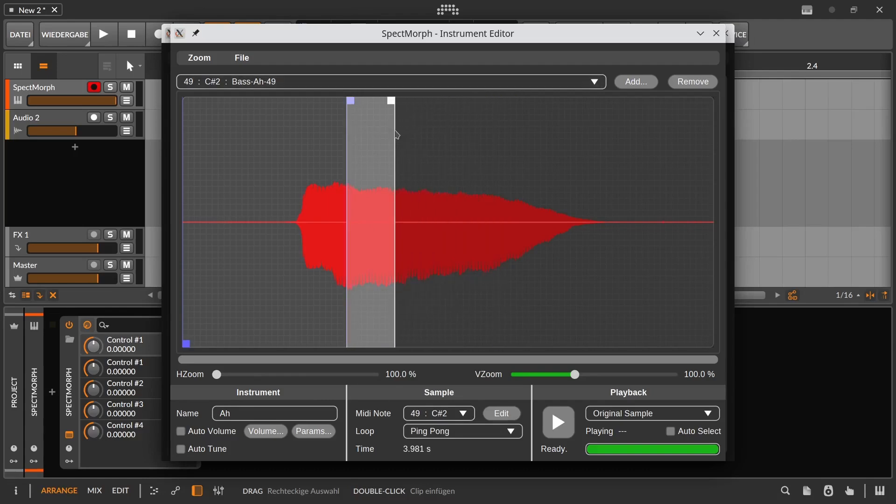
pyautogui.moveTo(186, 344); pyautogui.dragTo(295, 348)
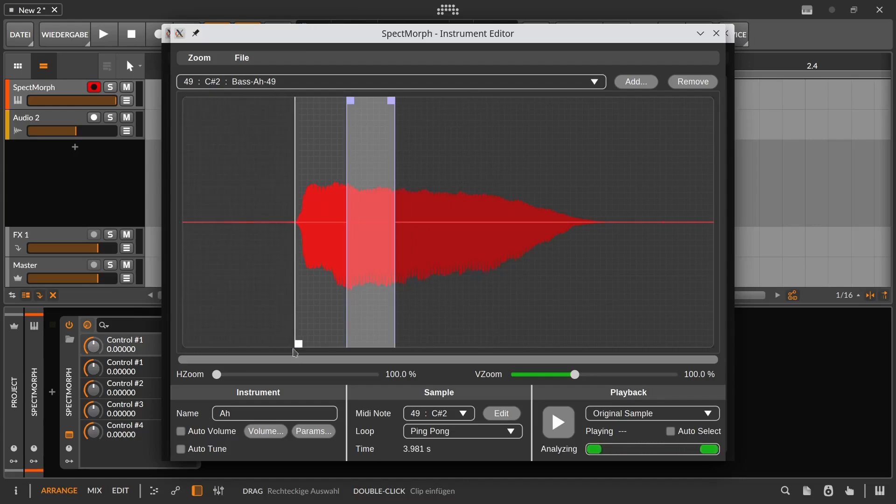
# Enable Auto Volume from the loop and Auto Tune with the Smooth method for the instrument.
pyautogui.click(218, 433)
pyautogui.click(312, 430)
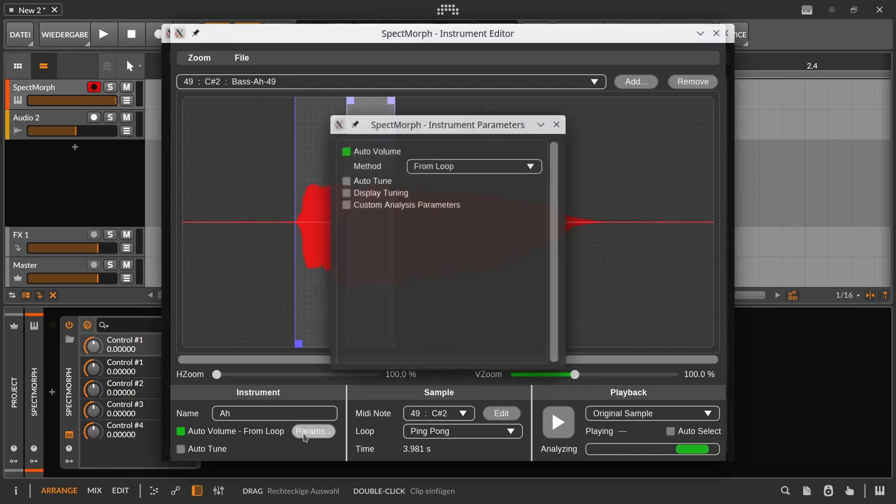
pyautogui.click(345, 180)
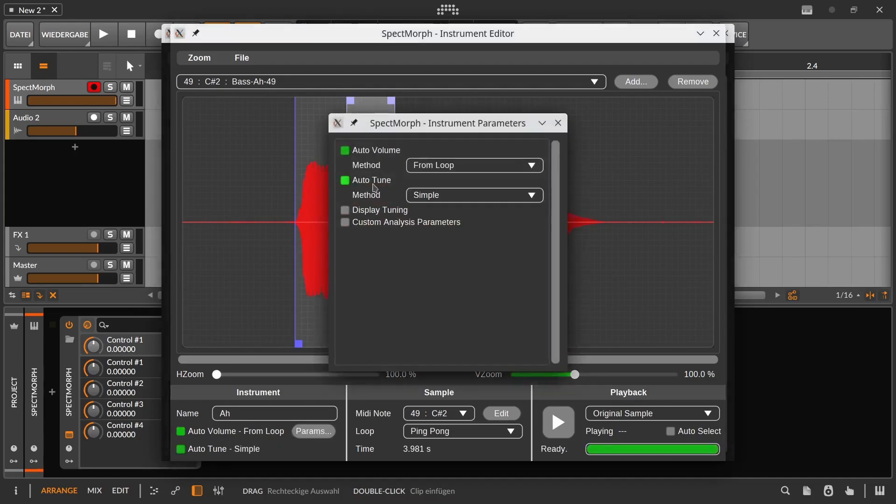
pyautogui.click(411, 195)
pyautogui.click(427, 240)
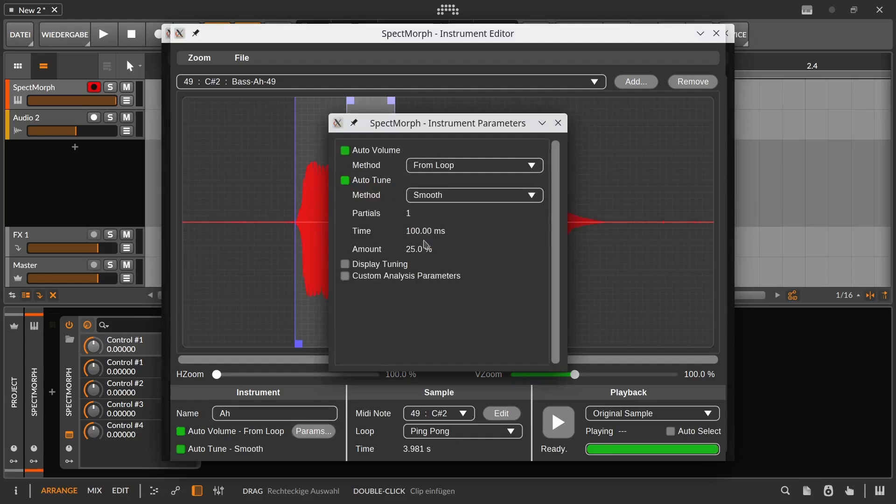
pyautogui.click(558, 123)
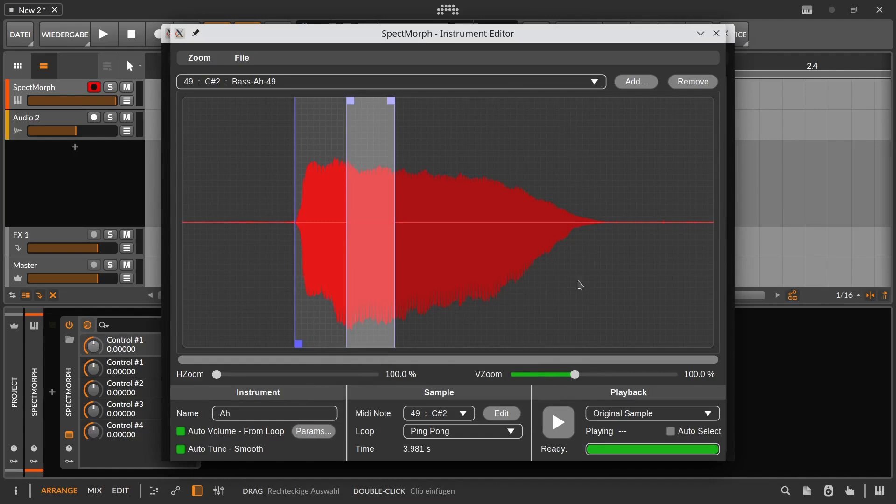
# Set the playback source to SpectMorph Instrument, listen to the looped result and stop playback.
pyautogui.click(610, 416)
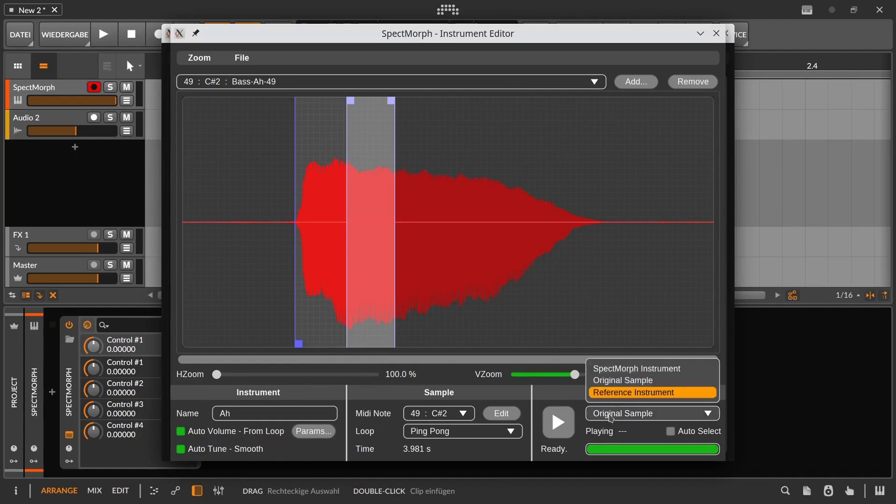
pyautogui.click(607, 371)
pyautogui.click(559, 421)
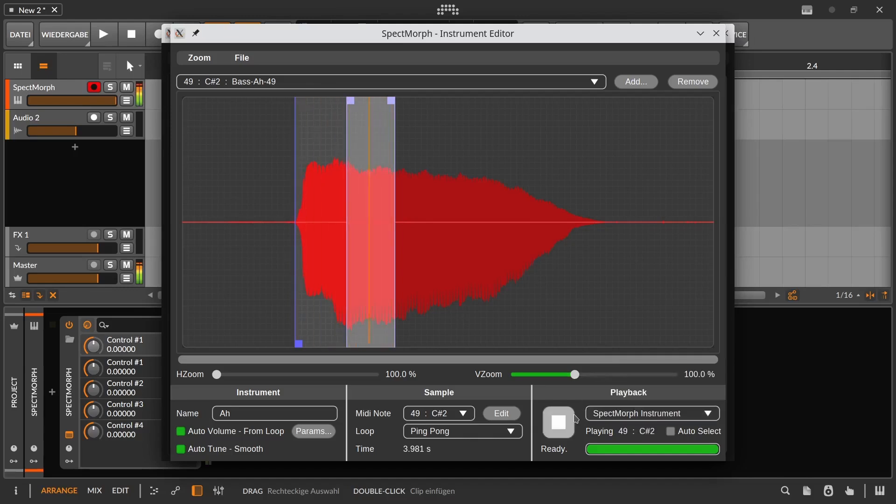
pyautogui.click(573, 414)
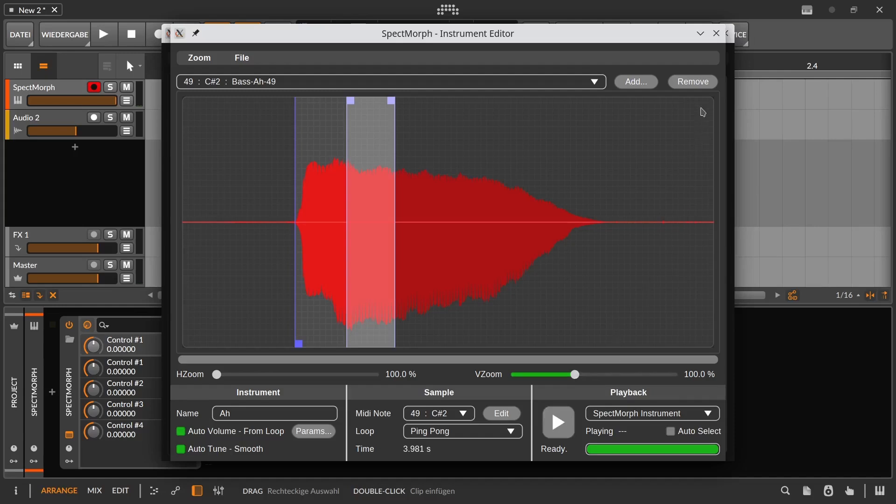
# Close the instrument editor and save the modified instrument to slot 003.
pyautogui.click(718, 38)
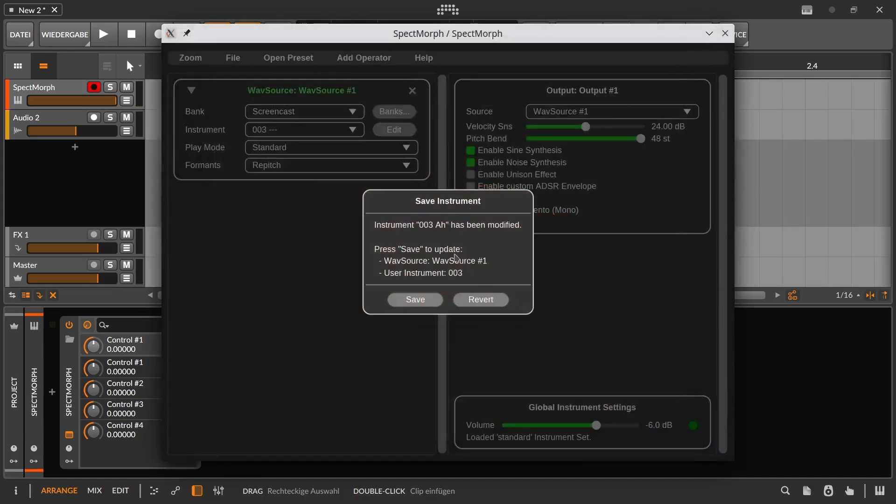
pyautogui.click(415, 300)
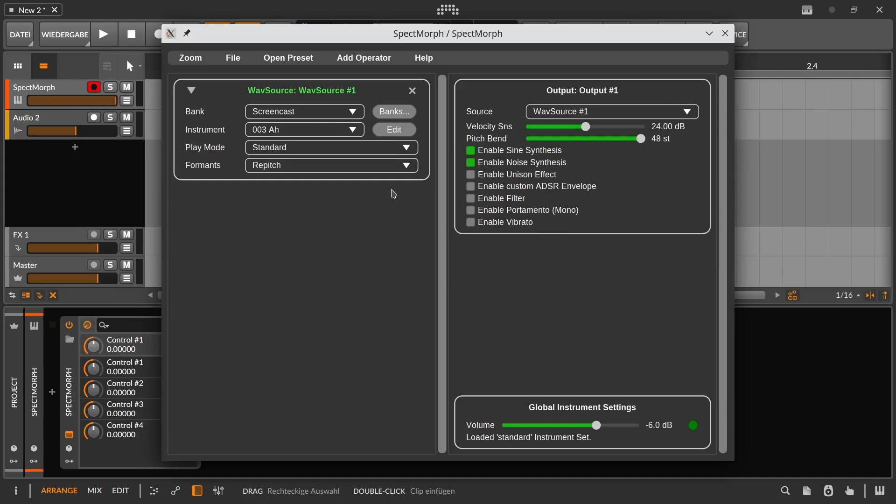
# Try the Preserve Spectral Envelope formants mode, and settle on Harmonic Resynthesis with Fuzzy Freqs at 24.2 %.
pyautogui.click(375, 169)
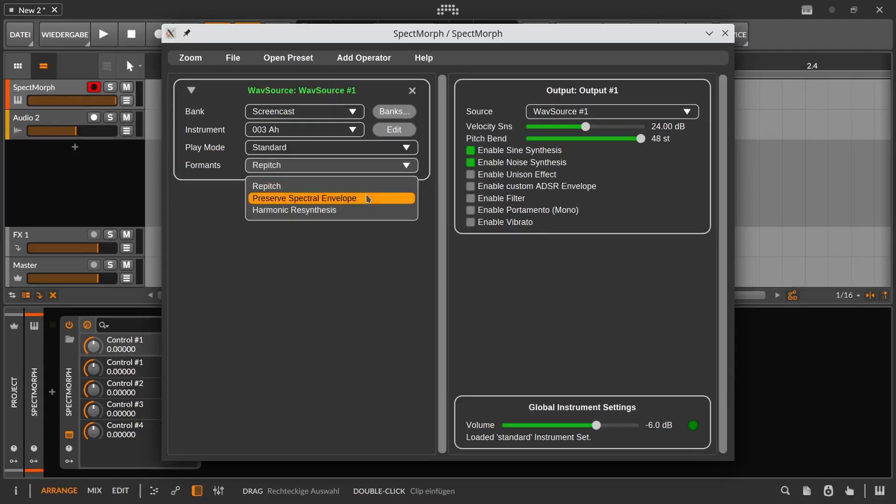
pyautogui.click(369, 199)
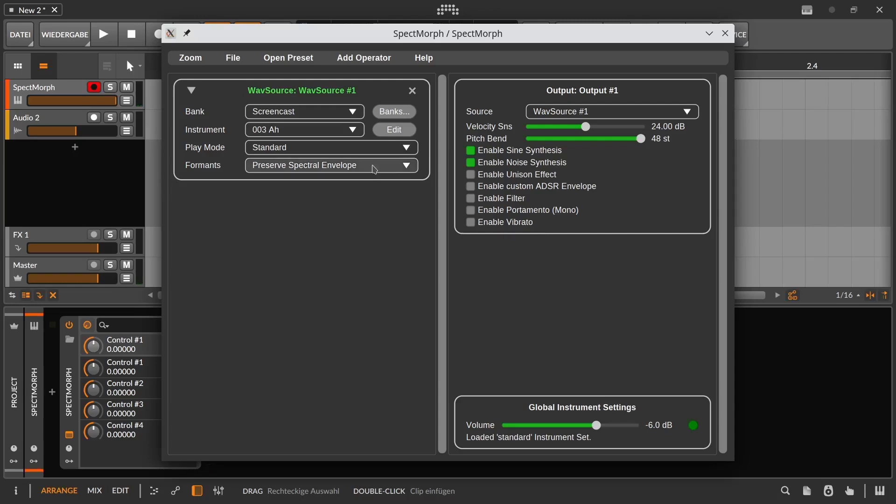
pyautogui.click(374, 167)
pyautogui.click(370, 211)
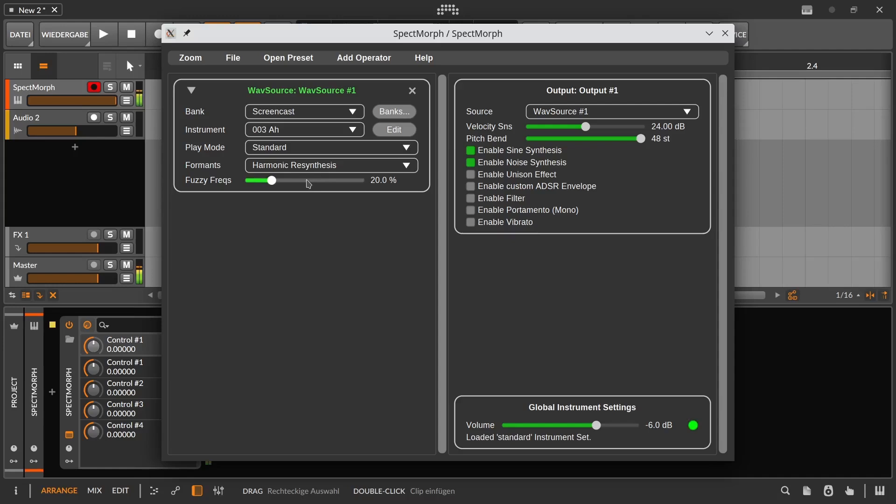
pyautogui.moveTo(272, 181); pyautogui.dragTo(278, 199)
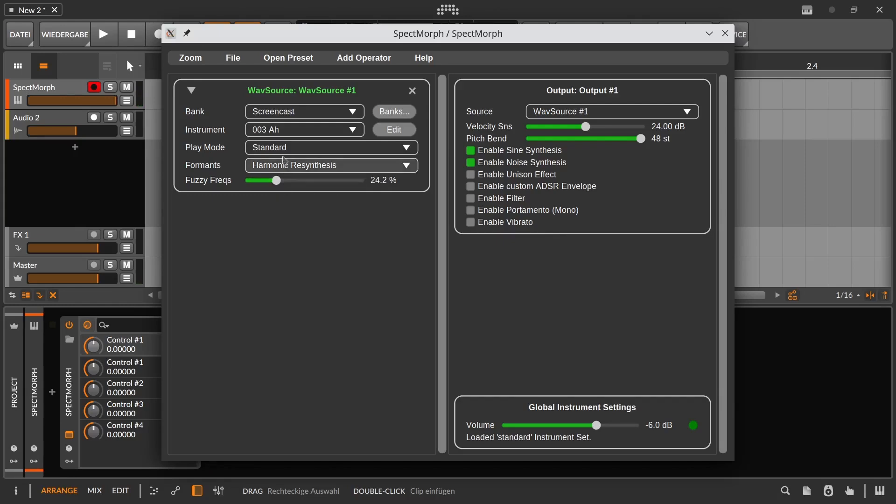
# Switch the WavSource instrument to 001 Transformation.
pyautogui.click(285, 130)
pyautogui.click(284, 151)
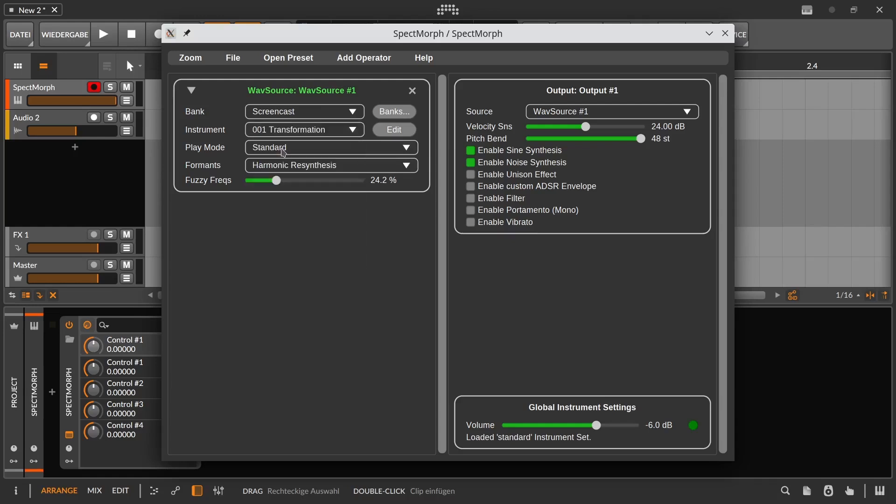
# Add an LFO operator, place it above the WavSource operator and set its wave type to Saw Up.
pyautogui.click(355, 66)
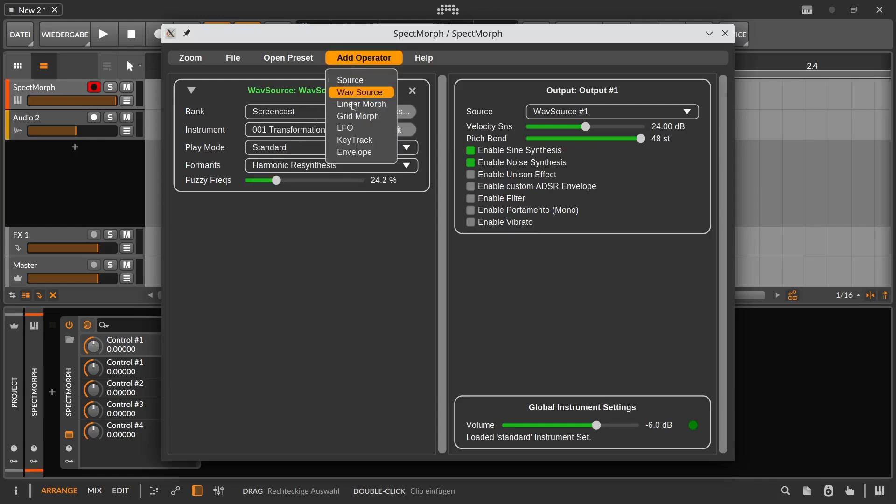
pyautogui.click(345, 128)
pyautogui.moveTo(294, 216); pyautogui.dragTo(295, 119)
pyautogui.click(297, 112)
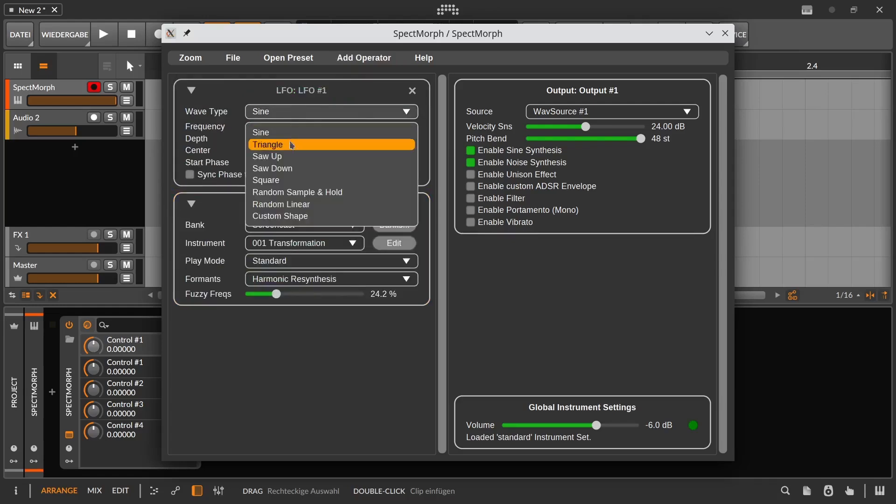
pyautogui.click(302, 157)
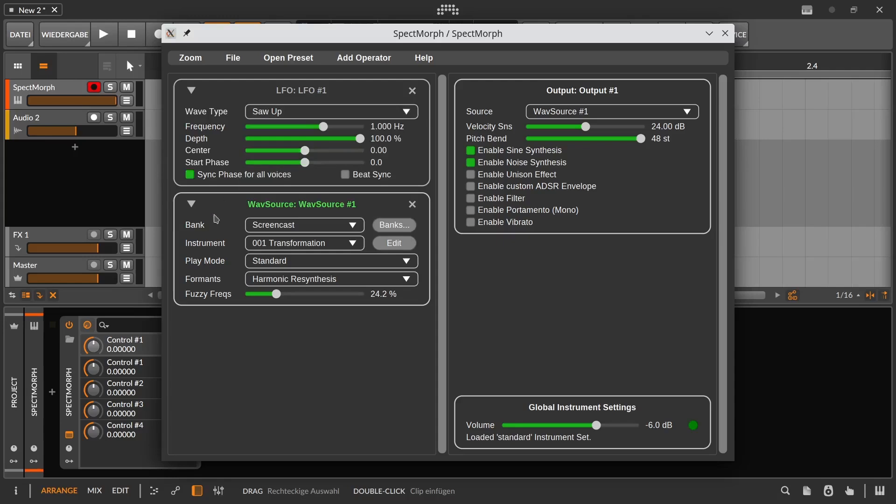
# Set the WavSource play mode to Custom Position and assign LFO #1 as the controller of its Position.
pyautogui.click(249, 261)
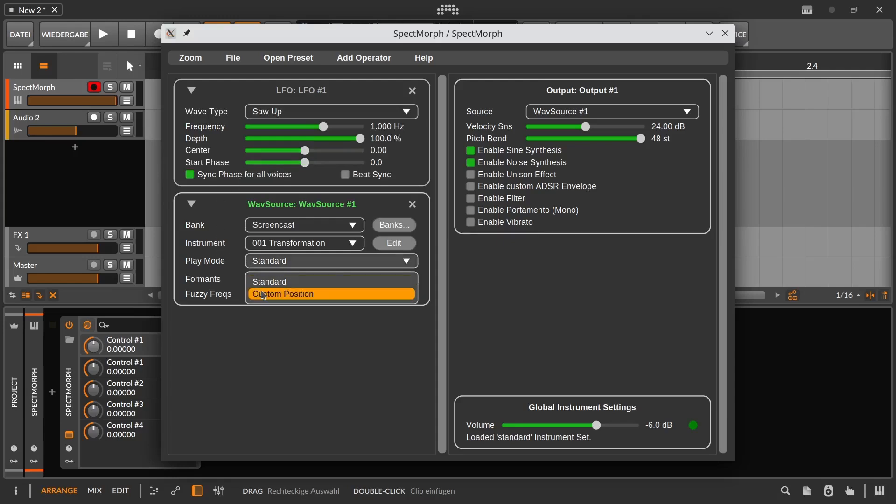
pyautogui.click(251, 293)
pyautogui.click(209, 277)
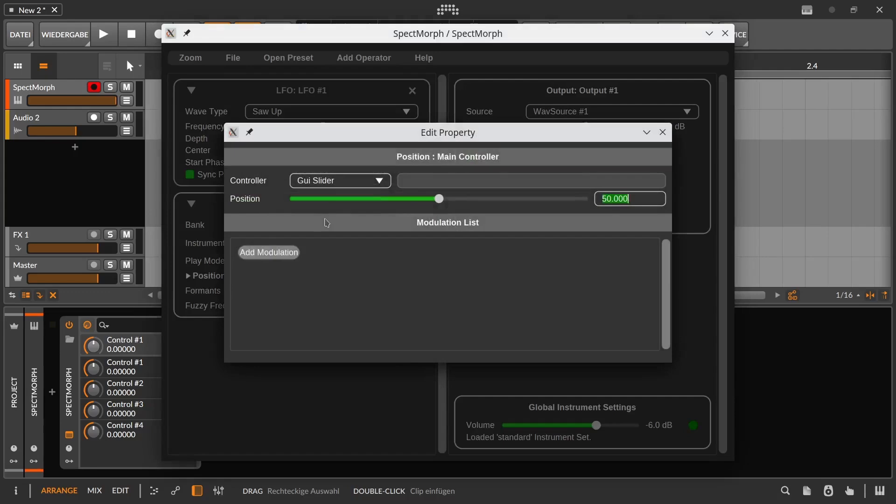
pyautogui.click(338, 182)
pyautogui.click(318, 273)
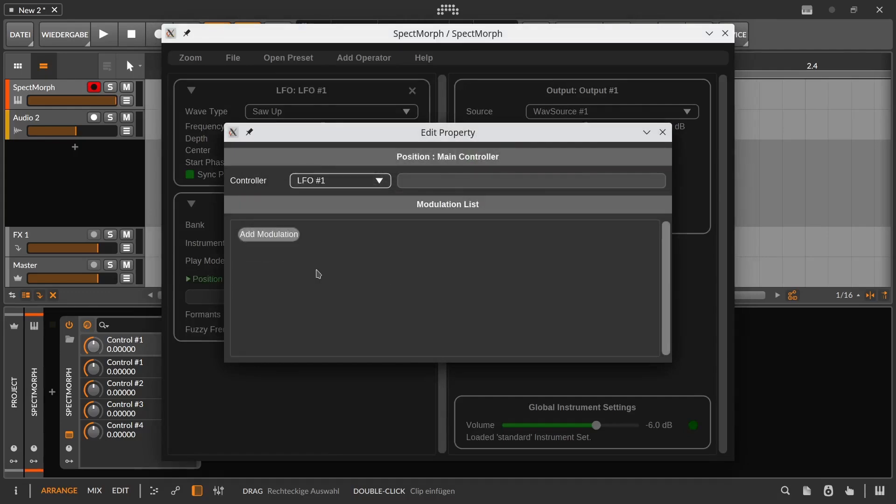
pyautogui.click(661, 133)
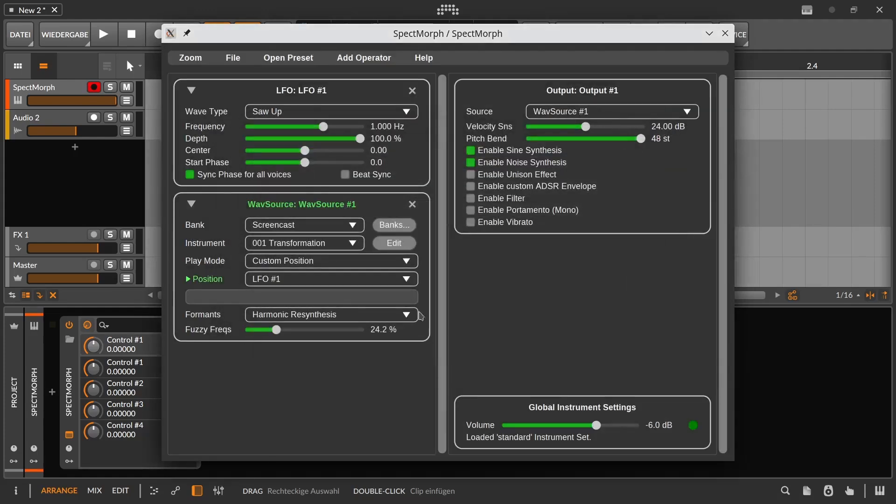
# Try the Repitch and Preserve Spectral Envelope formants modes on the LFO-driven WavSource, and return to Harmonic Resynthesis.
pyautogui.click(379, 318)
pyautogui.click(359, 336)
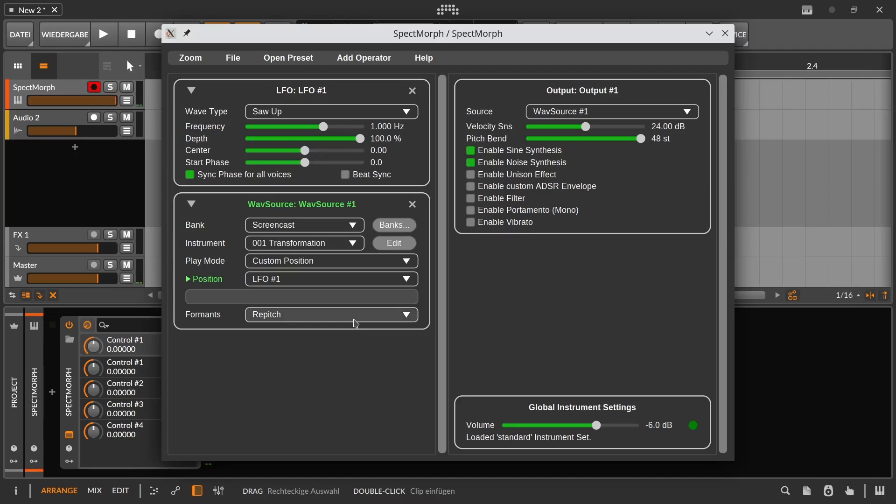
pyautogui.click(357, 318)
pyautogui.click(352, 355)
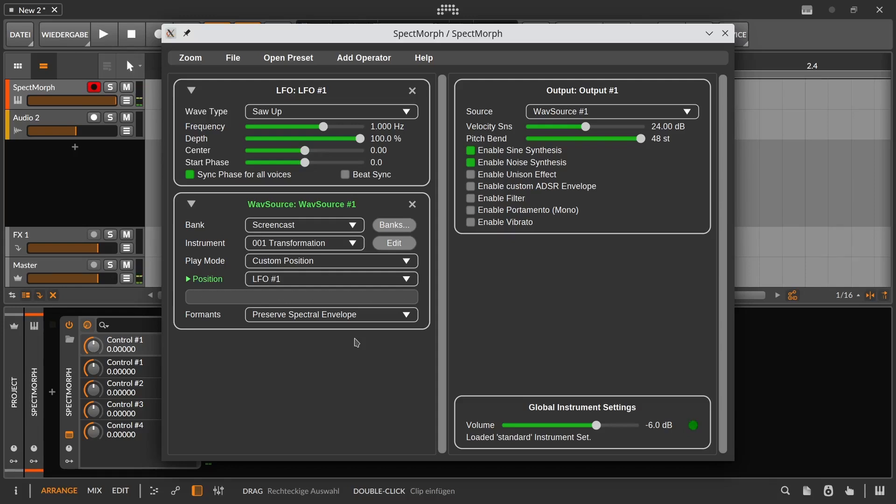
pyautogui.click(362, 315)
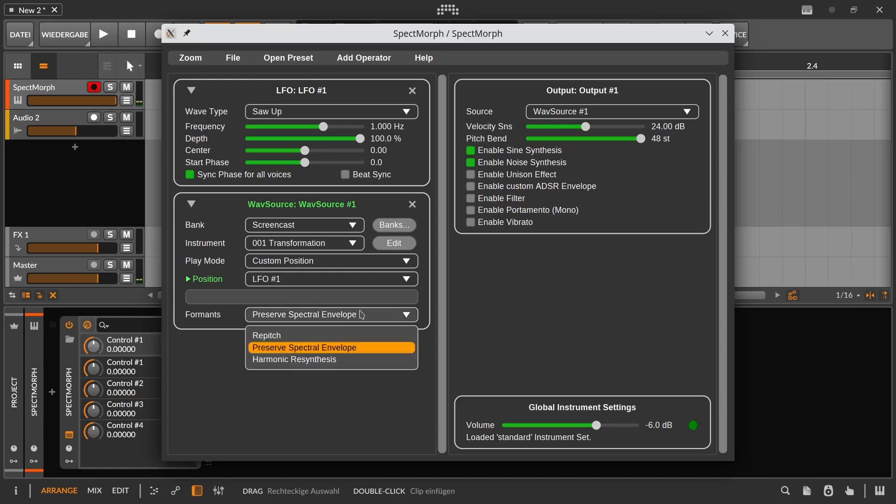
pyautogui.click(357, 360)
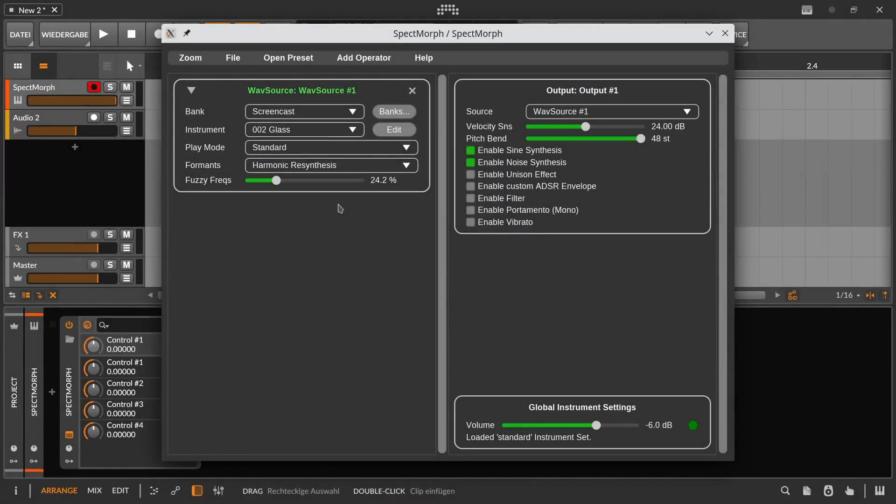
# Load the "1 Instrument (without morphing)" preset and choose Bass Ah as the source instrument.
pyautogui.click(308, 59)
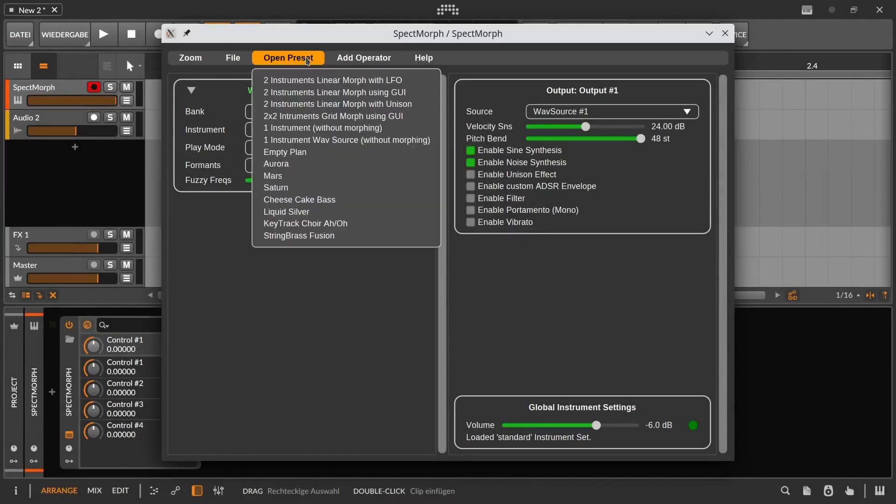
pyautogui.click(315, 127)
pyautogui.click(320, 112)
pyautogui.scroll(-5, 310, 140)
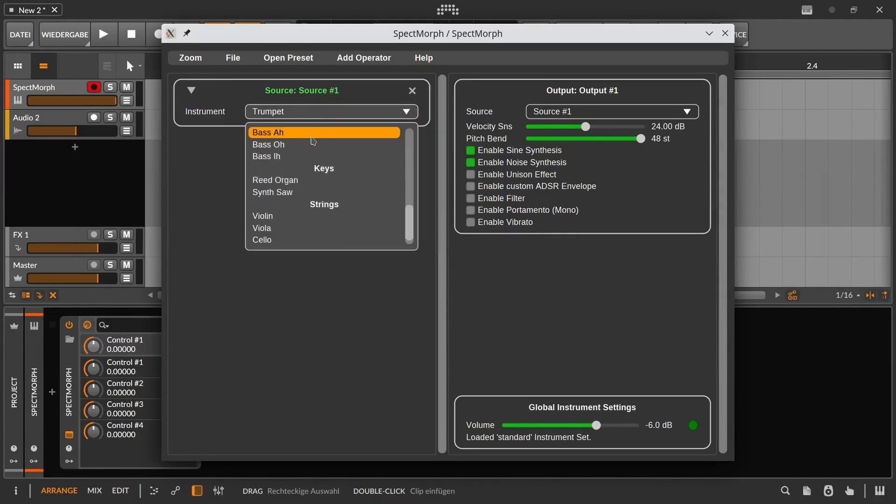
pyautogui.click(307, 134)
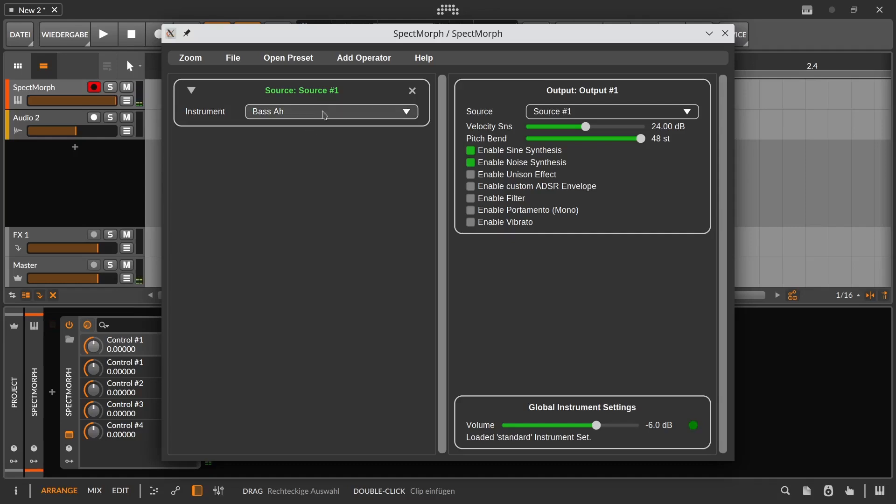
# Try the Tenor Ah and Soprano Ah voices as the source instrument.
pyautogui.click(324, 111)
pyautogui.click(309, 169)
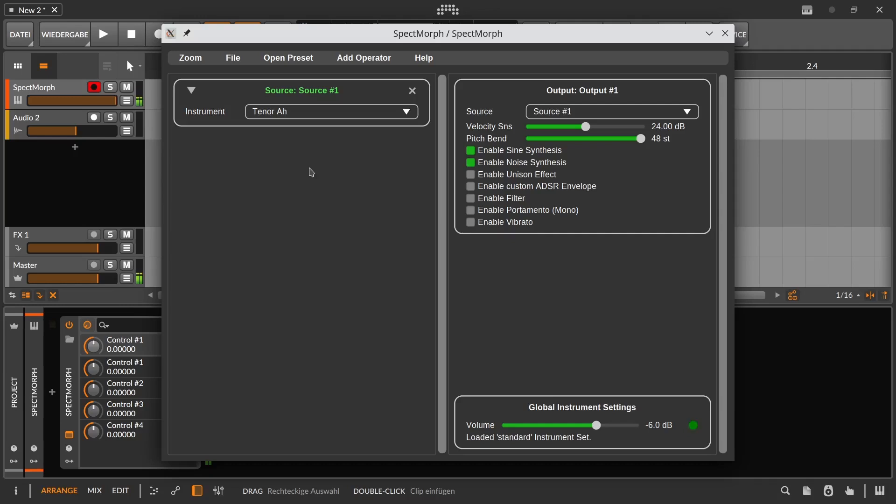
pyautogui.click(326, 113)
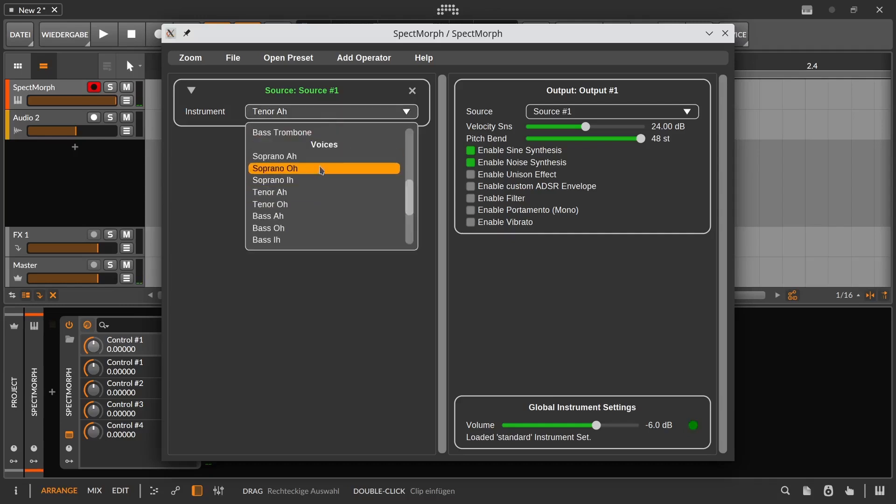
pyautogui.click(321, 159)
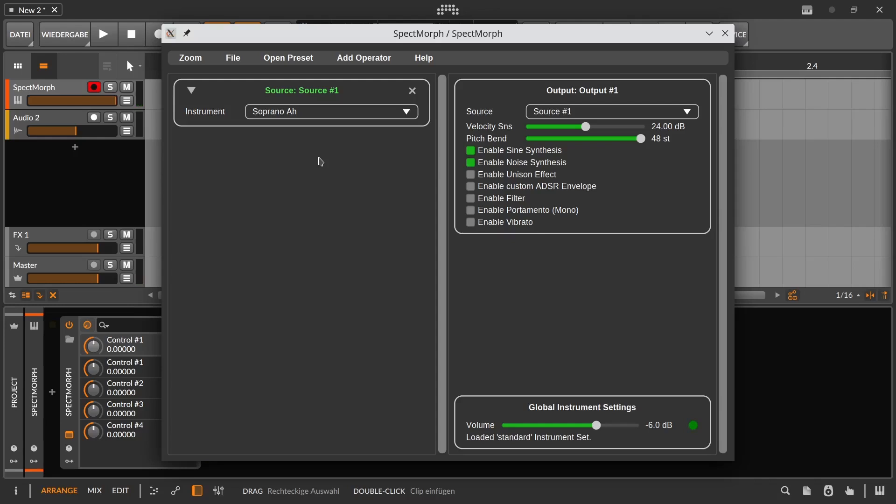
# Replace the Source operator with a Grid Morph operator and use it as the output's source.
pyautogui.click(410, 92)
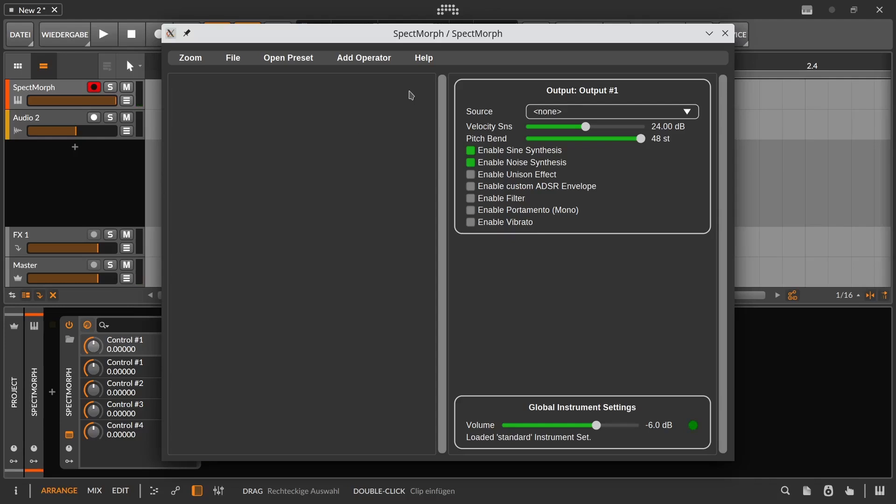
pyautogui.click(372, 59)
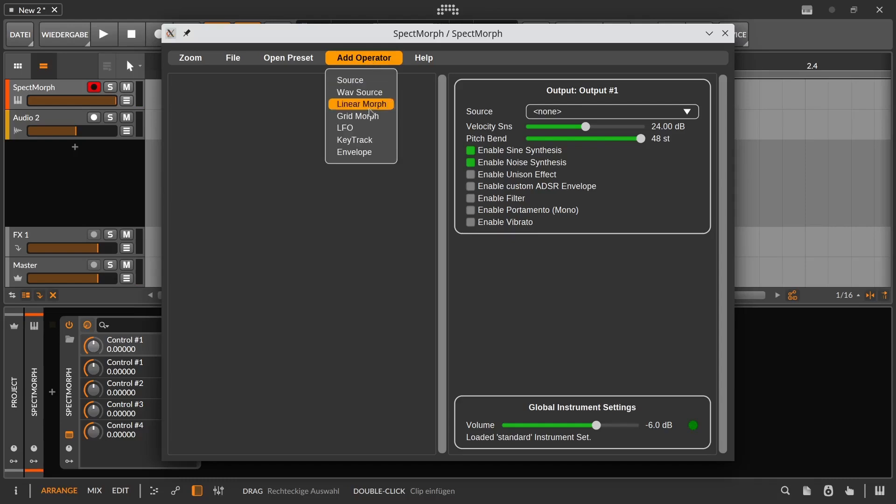
pyautogui.click(372, 116)
pyautogui.click(600, 108)
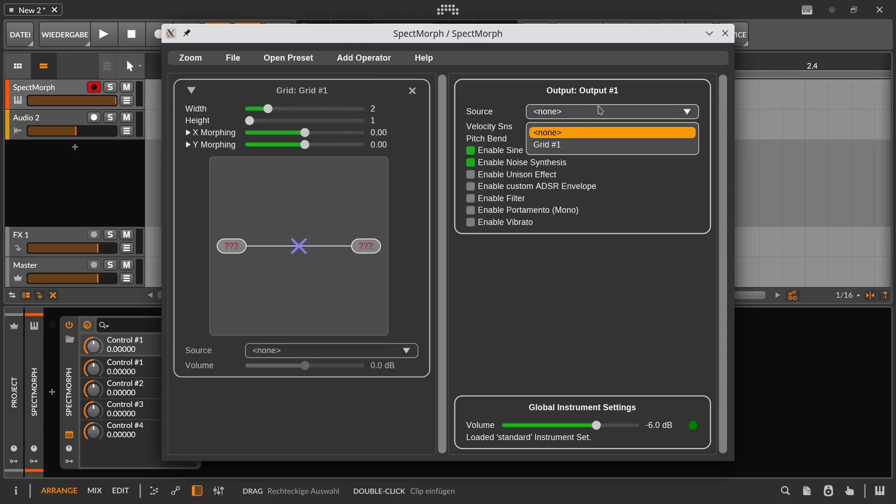
pyautogui.click(582, 143)
# Move the grid's morph point to about X -0.66, Y -0.69, and assign Bass Ah to the left node.
pyautogui.click(256, 202)
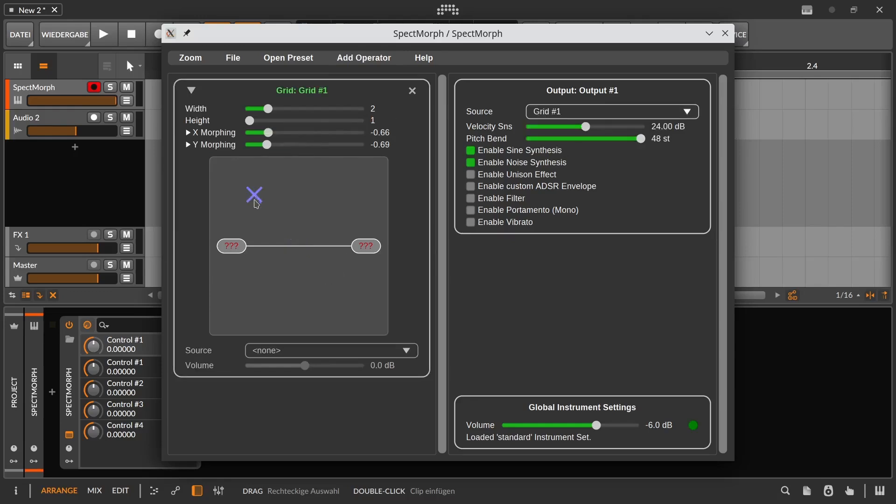
pyautogui.click(239, 247)
pyautogui.click(286, 349)
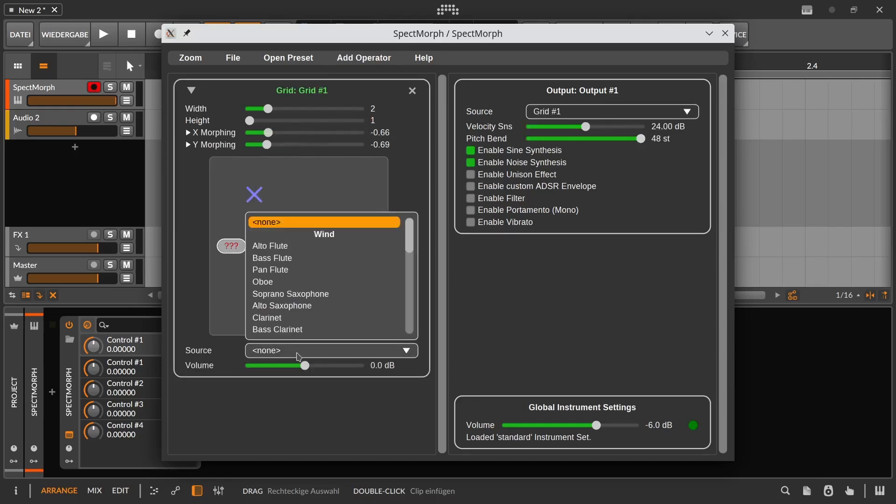
pyautogui.scroll(-3, 303, 351)
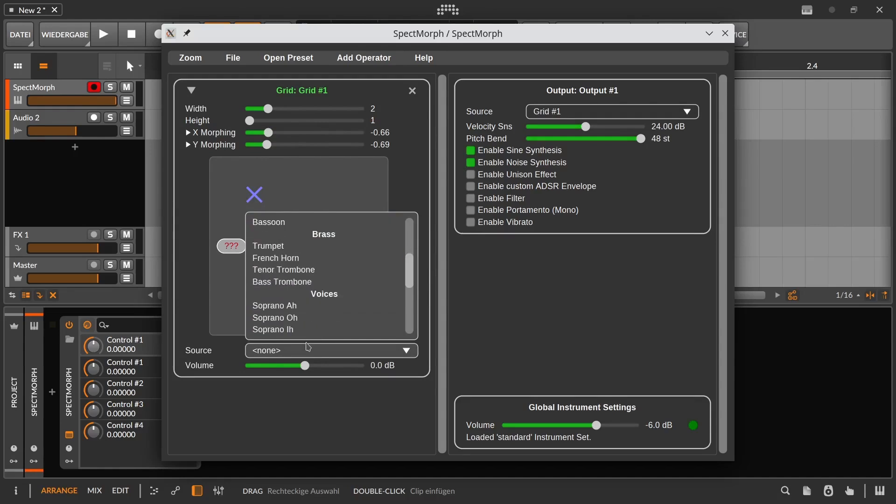
pyautogui.scroll(-3, 317, 327)
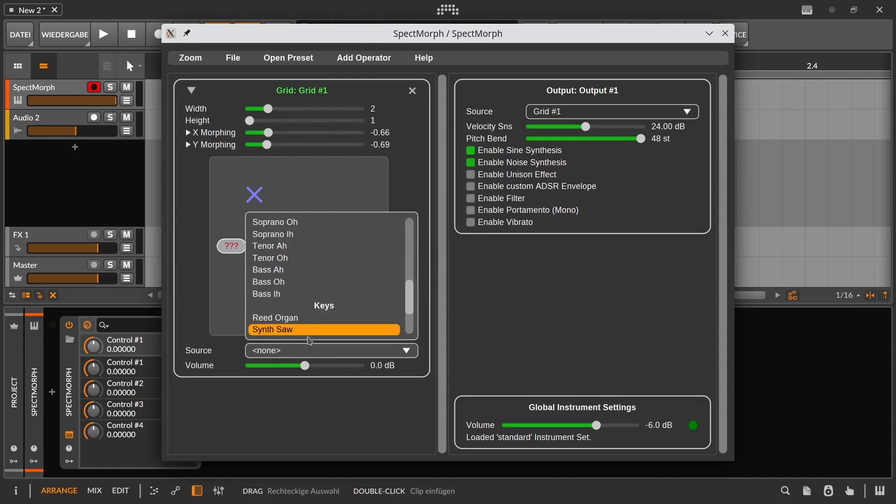
pyautogui.click(319, 271)
# Assign Tenor Ah as the source of the grid's right node.
pyautogui.click(364, 248)
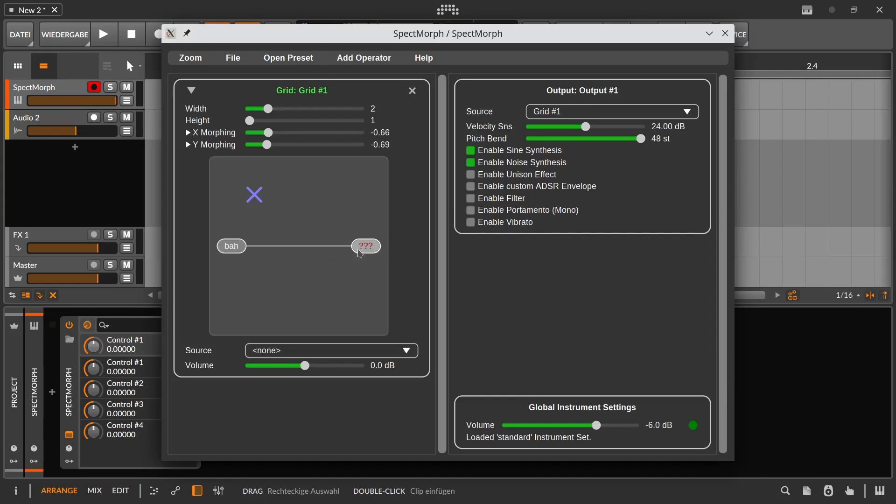
pyautogui.click(294, 350)
pyautogui.scroll(-5, 309, 322)
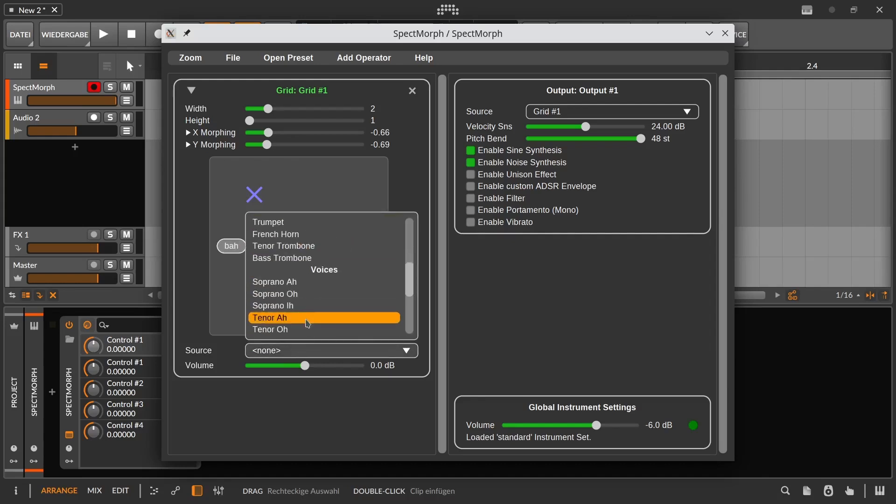
pyautogui.click(309, 320)
# Widen the grid to 3 nodes and assign Soprano Ah to the new right node.
pyautogui.click(307, 110)
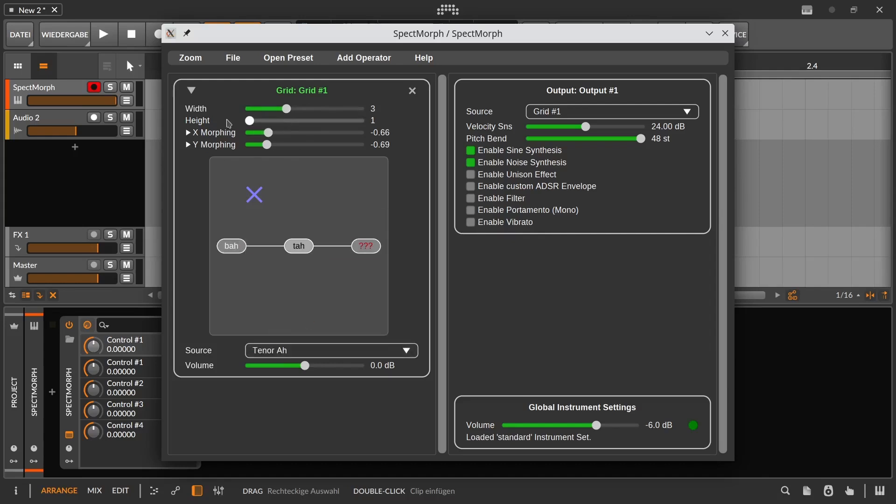
pyautogui.click(372, 248)
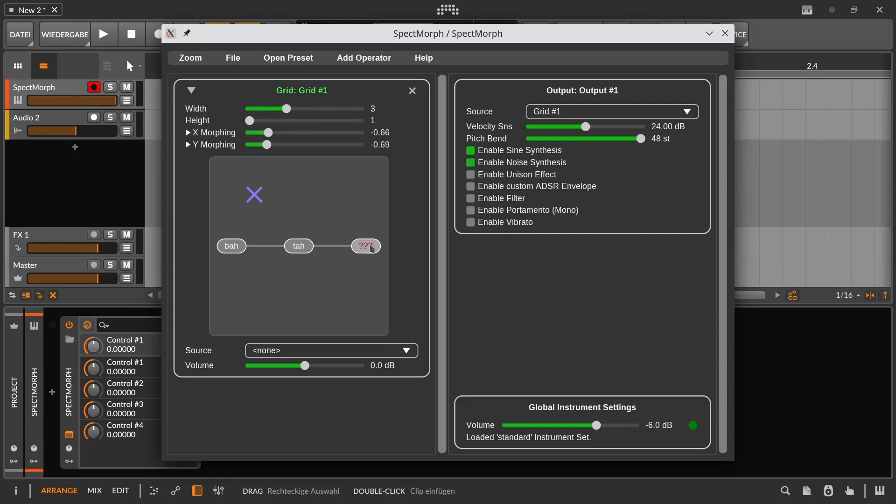
pyautogui.click(326, 350)
pyautogui.scroll(-3, 327, 317)
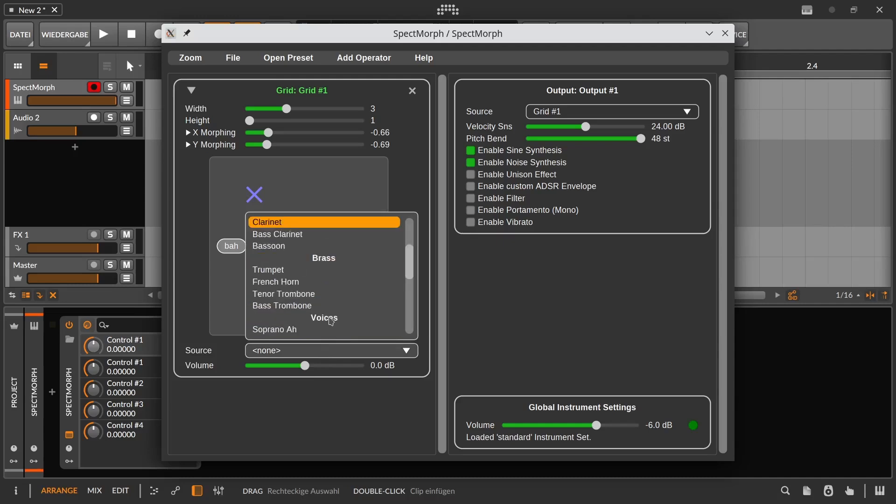
pyautogui.click(331, 331)
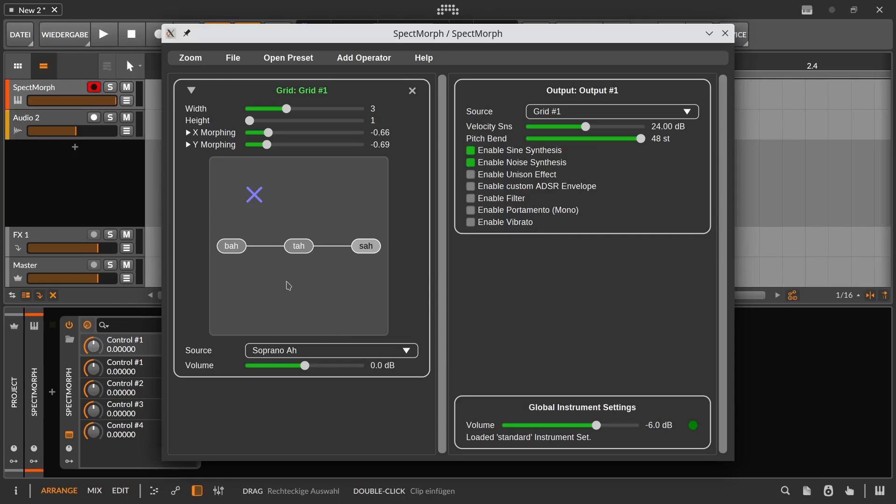
# Sweep the morph point from the Bass Ah node to the Soprano Ah node, ending at X 1.00, Y -0.38.
pyautogui.click(233, 220)
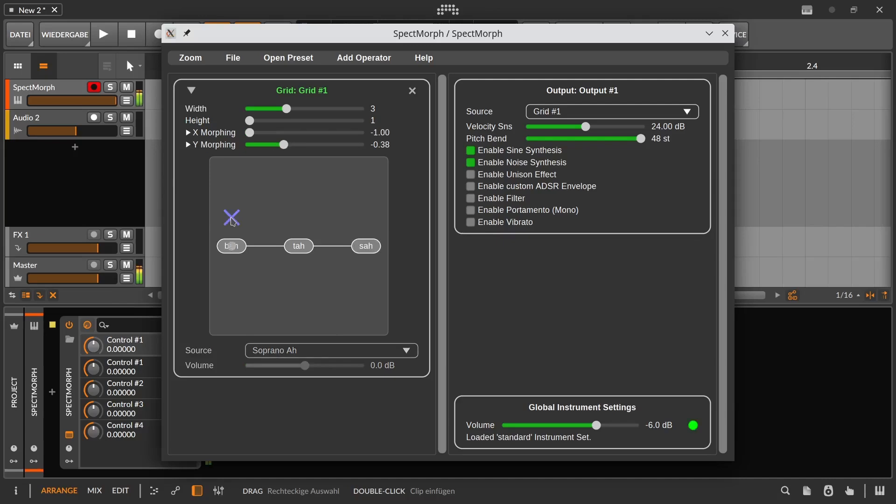
pyautogui.moveTo(232, 221); pyautogui.dragTo(370, 222)
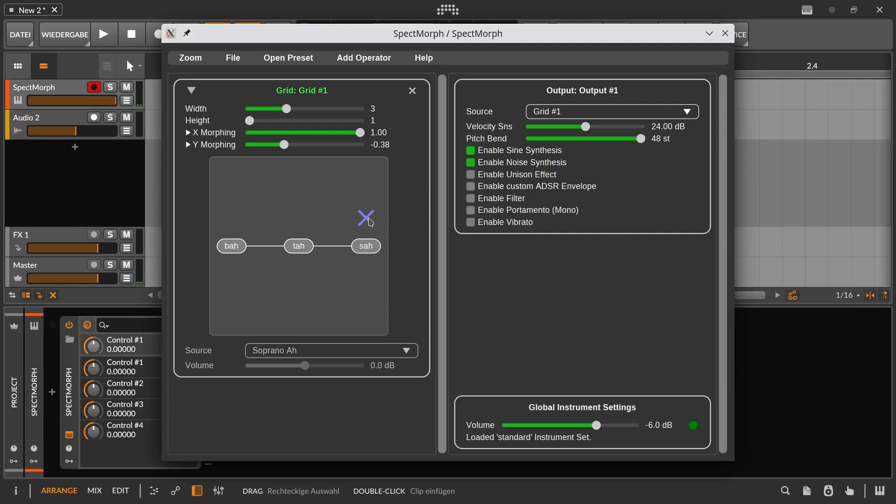
# Add a KeyTrack operator and assign it as the controller of the grid's X Morphing.
pyautogui.click(353, 58)
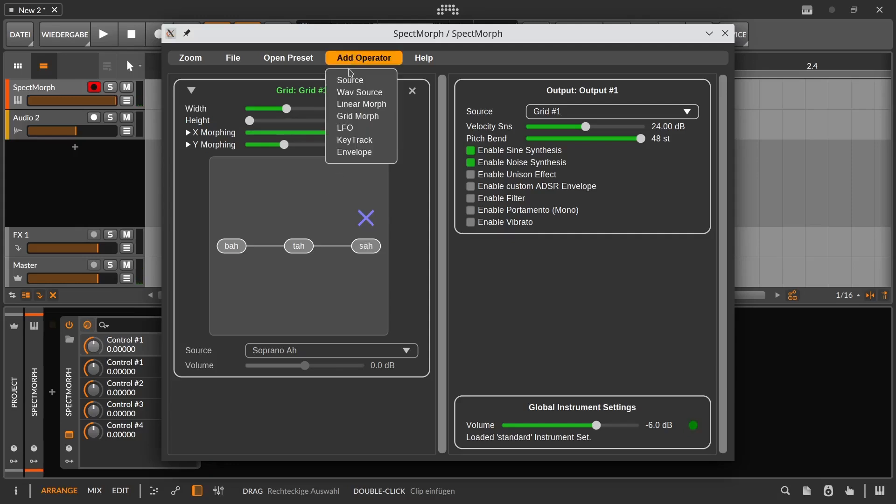
pyautogui.click(350, 140)
pyautogui.scroll(-2, 275, 186)
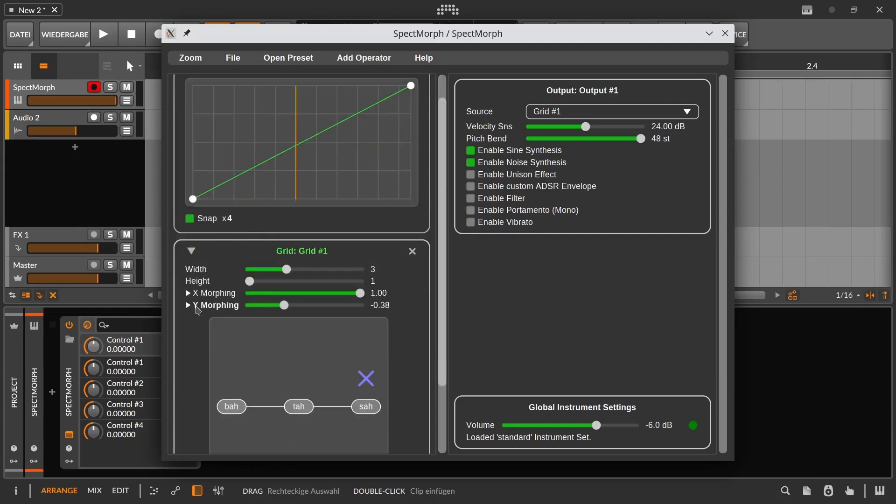
pyautogui.click(206, 293)
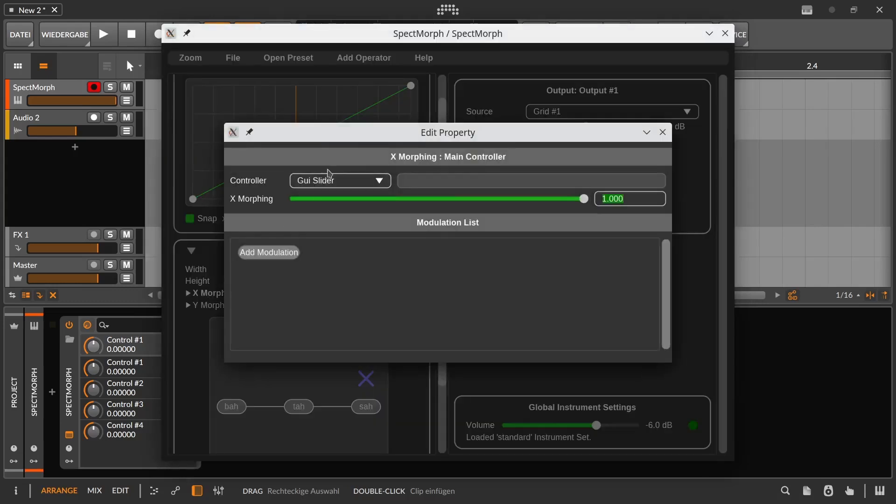
pyautogui.click(330, 180)
pyautogui.click(337, 271)
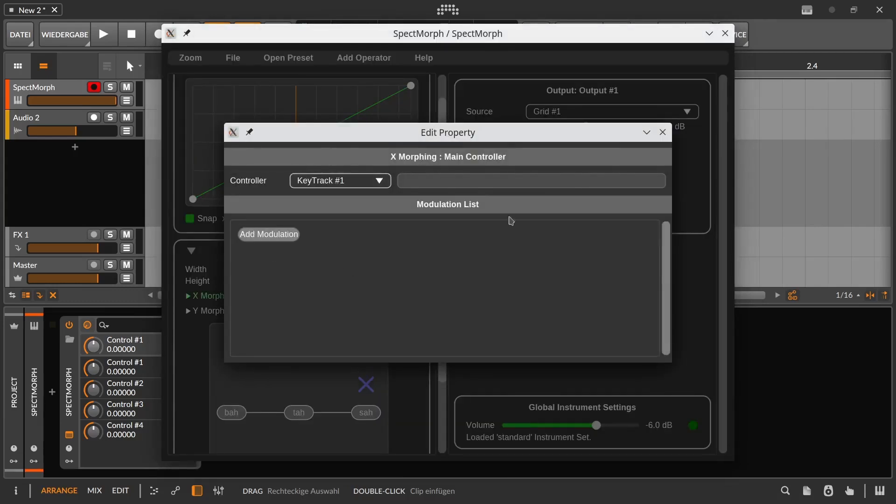
pyautogui.click(662, 132)
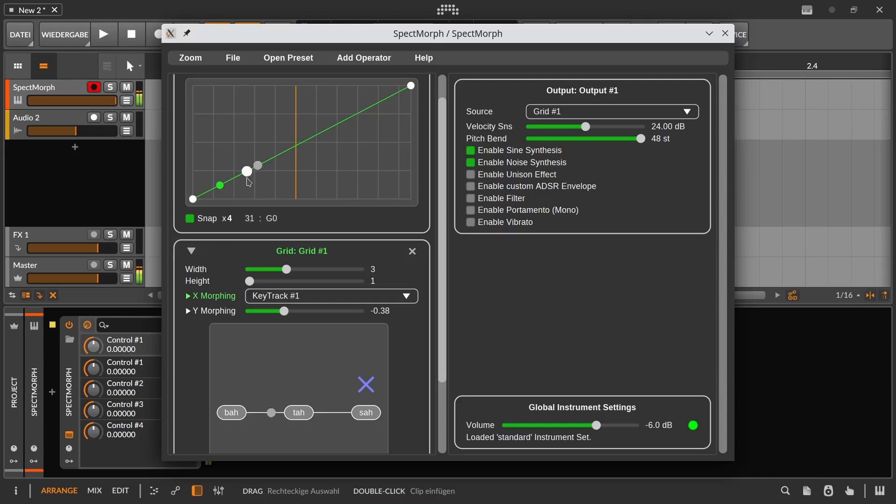
# Shape the KeyTrack curve into three flat plateaus: minimum up to C1, half height for middle notes, and maximum for high notes.
pyautogui.moveTo(252, 182); pyautogui.dragTo(258, 205)
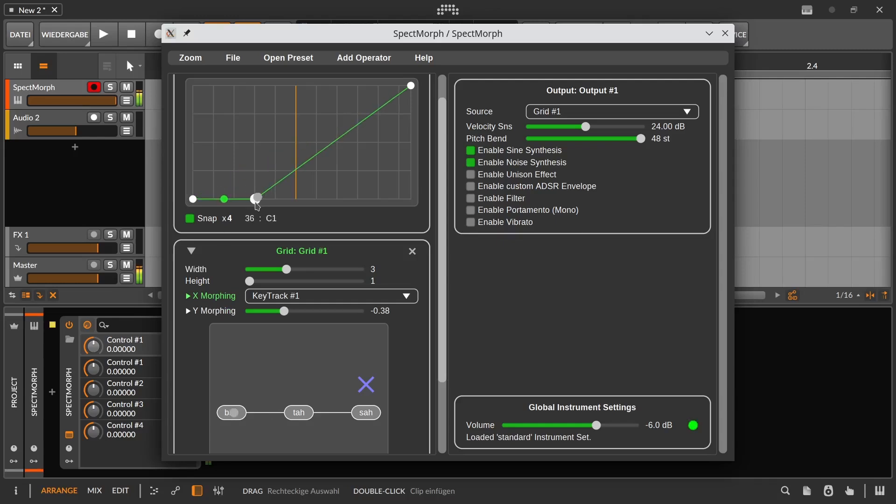
pyautogui.click(276, 187)
pyautogui.moveTo(274, 185); pyautogui.dragTo(277, 145)
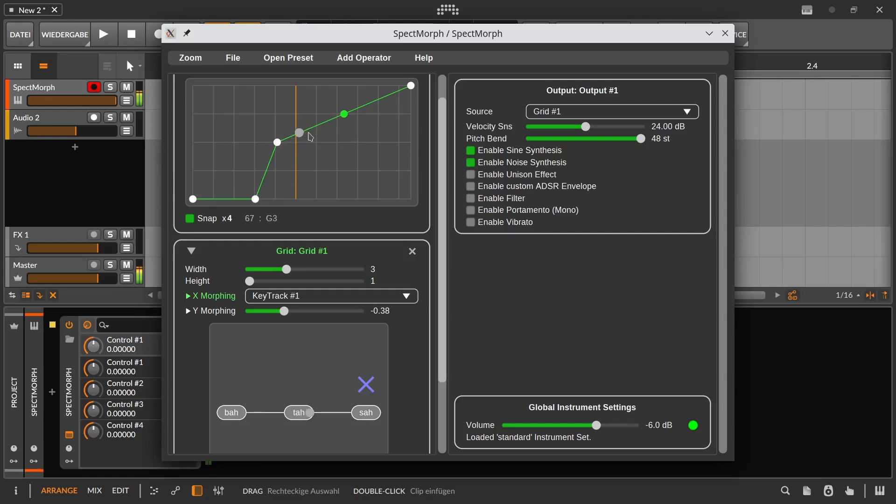
pyautogui.doubleClick(305, 132)
pyautogui.moveTo(306, 135); pyautogui.dragTo(302, 142)
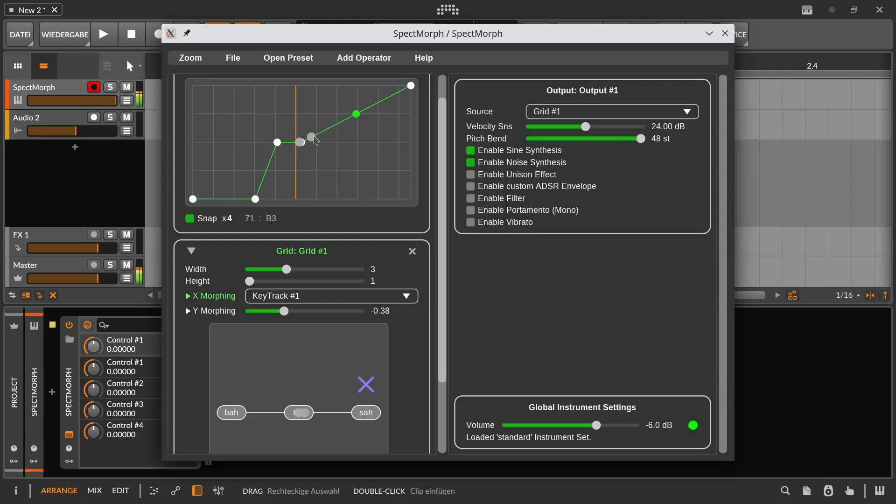
pyautogui.doubleClick(323, 136)
pyautogui.moveTo(322, 136); pyautogui.dragTo(319, 97)
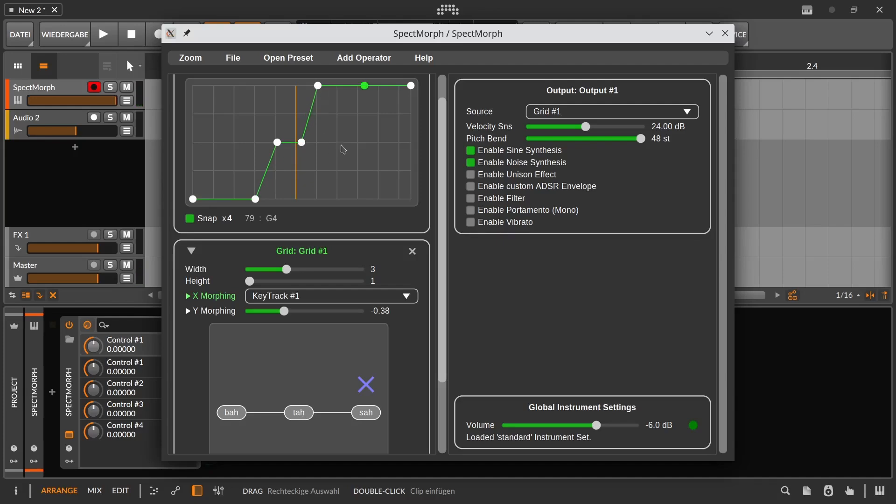
# Enable the output's unison effect with 5 voices and a detune of 15.7 cents.
pyautogui.click(482, 180)
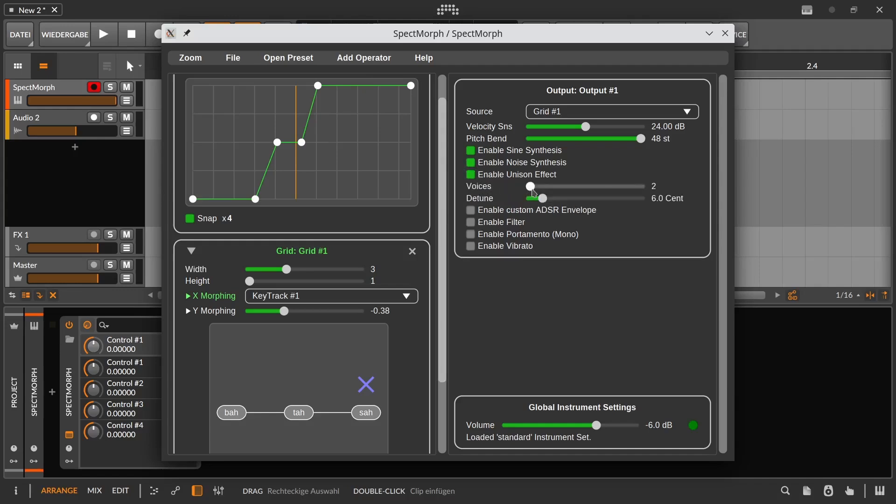
pyautogui.moveTo(530, 186); pyautogui.dragTo(588, 180)
pyautogui.moveTo(542, 198); pyautogui.dragTo(564, 198)
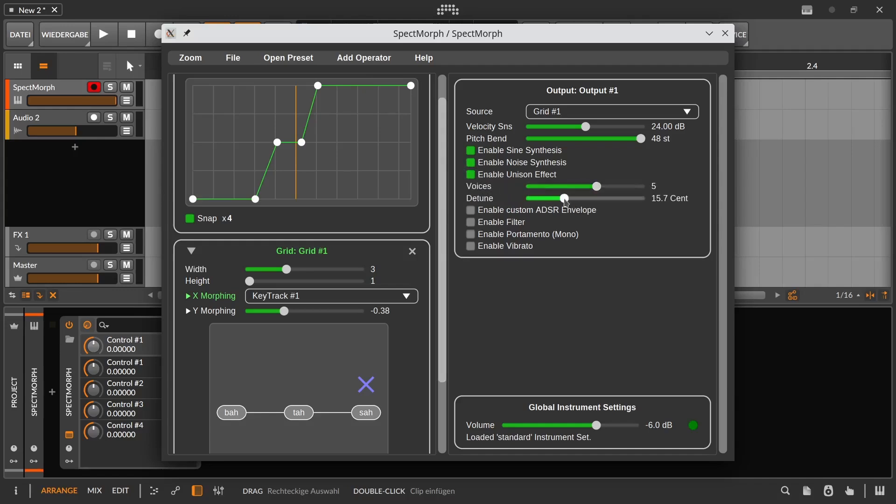
# Insert the Reverb effect after SpectMorph in the track's device chain.
pyautogui.moveTo(229, 37); pyautogui.dragTo(288, 37)
pyautogui.click(208, 392)
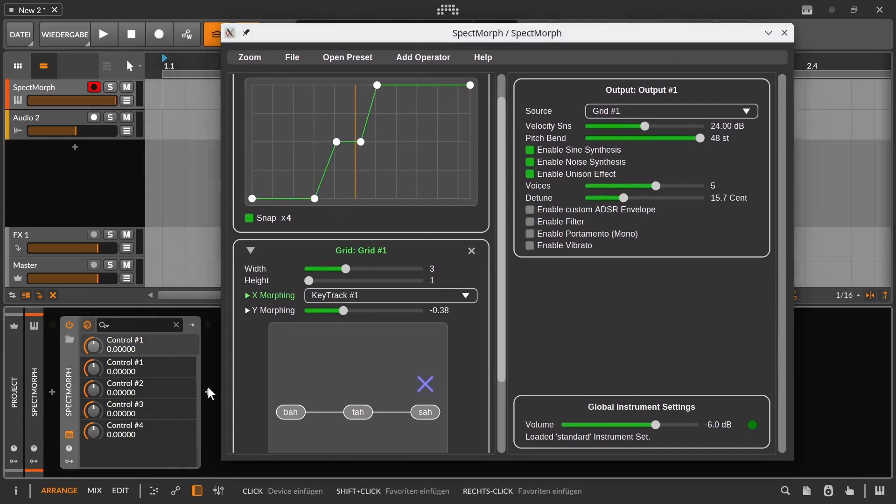
pyautogui.write('rev')
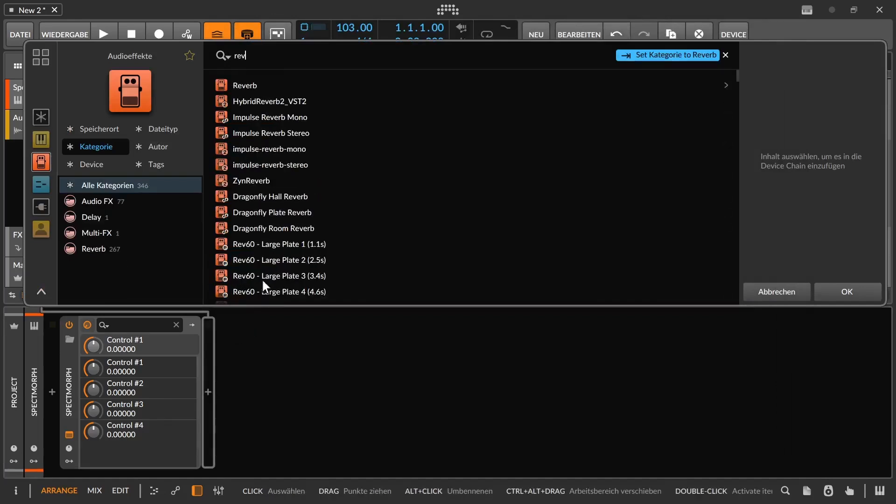
pyautogui.click(244, 85)
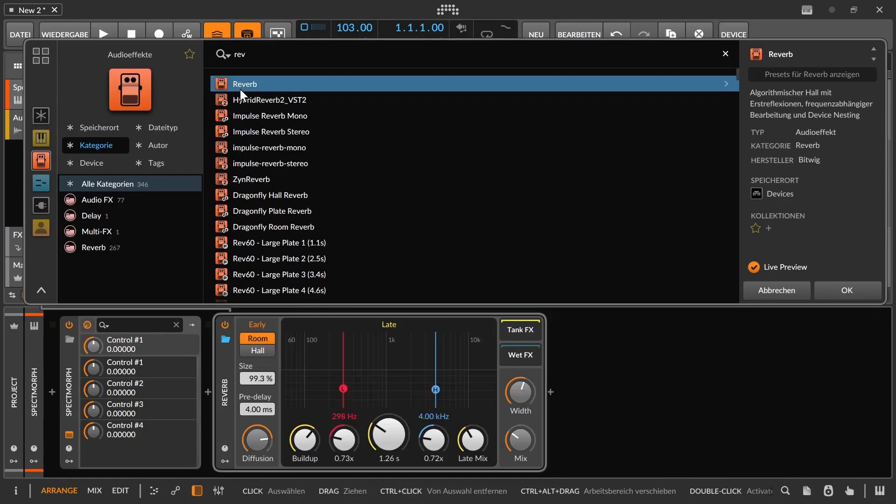
pyautogui.doubleClick(239, 86)
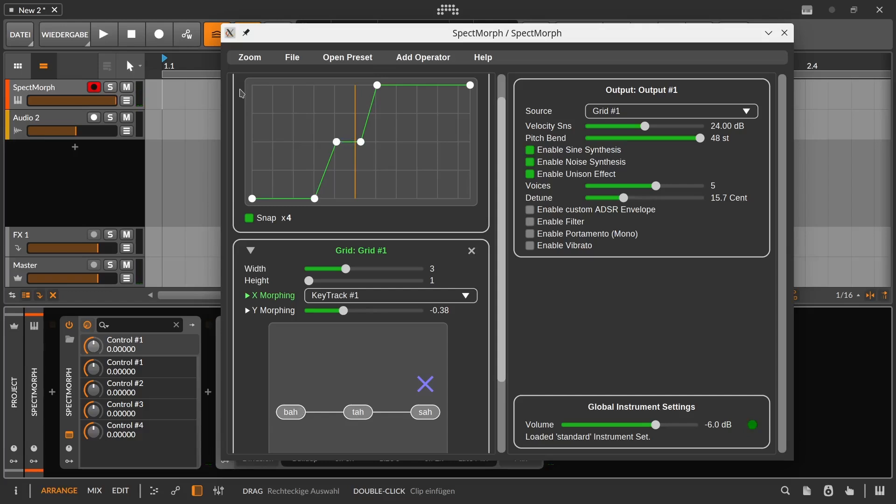
# Load the KeyTrack Choir Ah/Oh preset and bring its 3 by 2 grid into view.
pyautogui.click(338, 59)
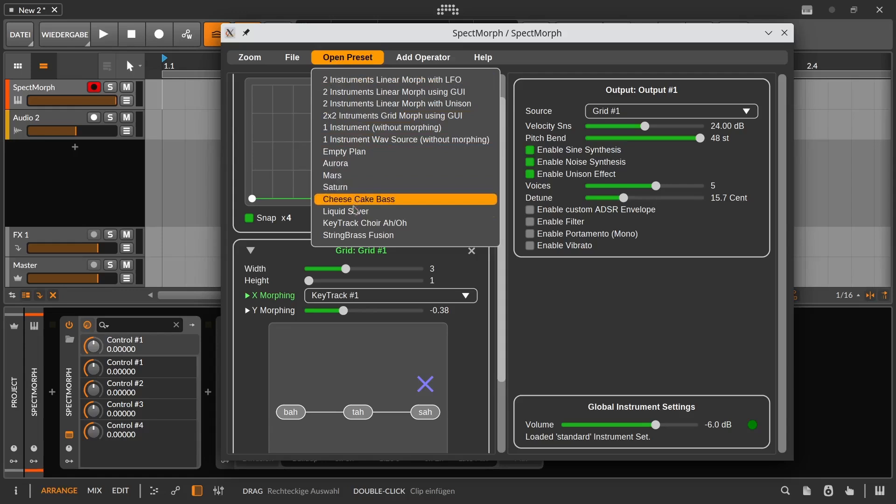
pyautogui.click(354, 222)
pyautogui.scroll(-3, 355, 290)
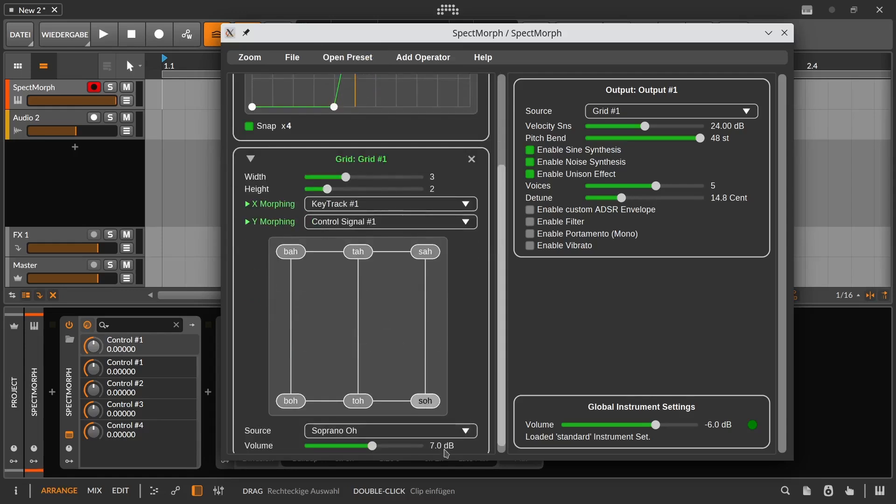
# Check the sources and volumes of the toh and sah grid nodes, and raise Control #1 to 0.14.
pyautogui.click(364, 402)
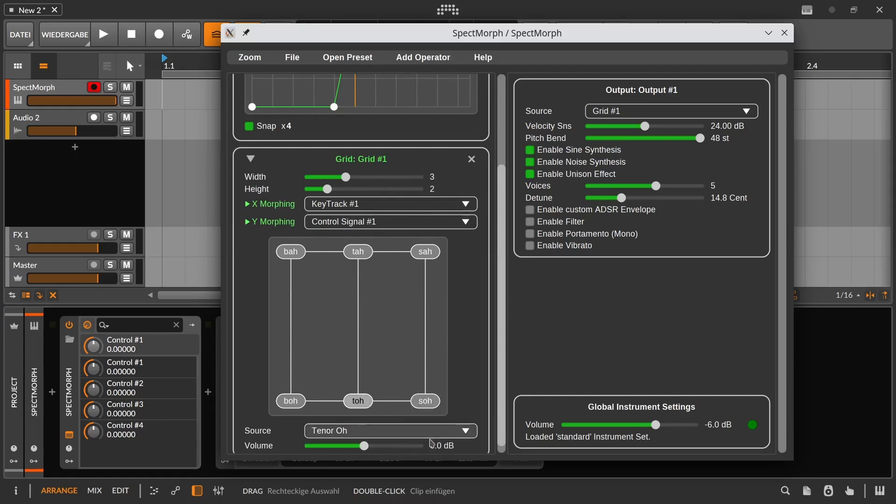
pyautogui.click(430, 256)
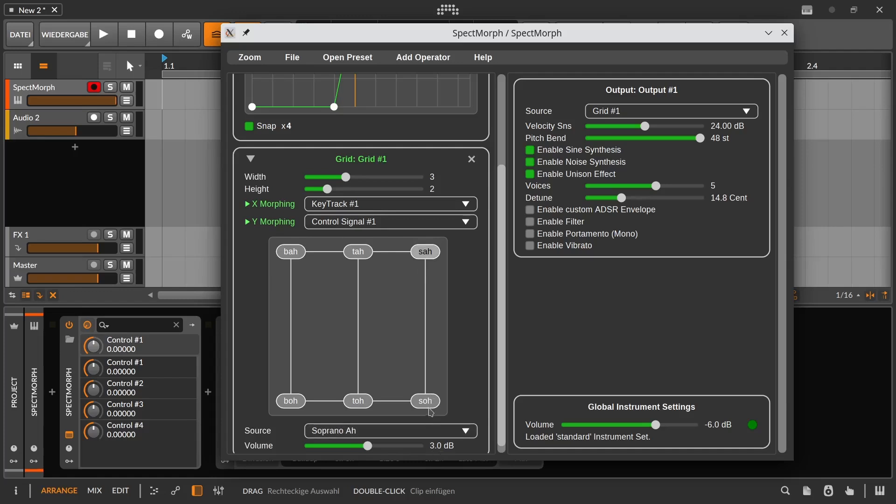
pyautogui.moveTo(94, 369)
pyautogui.mouseDown()
pyautogui.moveTo(93, 438)
pyautogui.moveTo(94, 331)
pyautogui.moveTo(93, 381)
pyautogui.mouseUp()
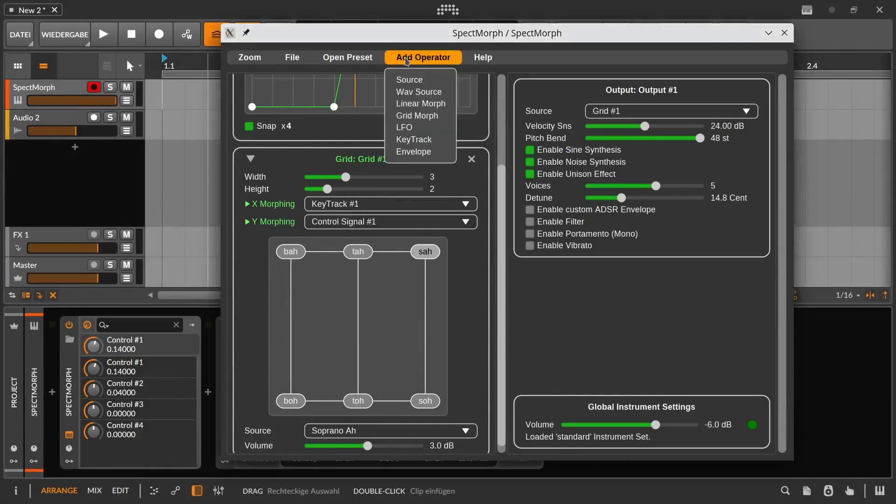
# Add an Envelope operator with a time of 2.967 seconds and assign it as the controller of the grid's Y Morphing.
pyautogui.click(409, 152)
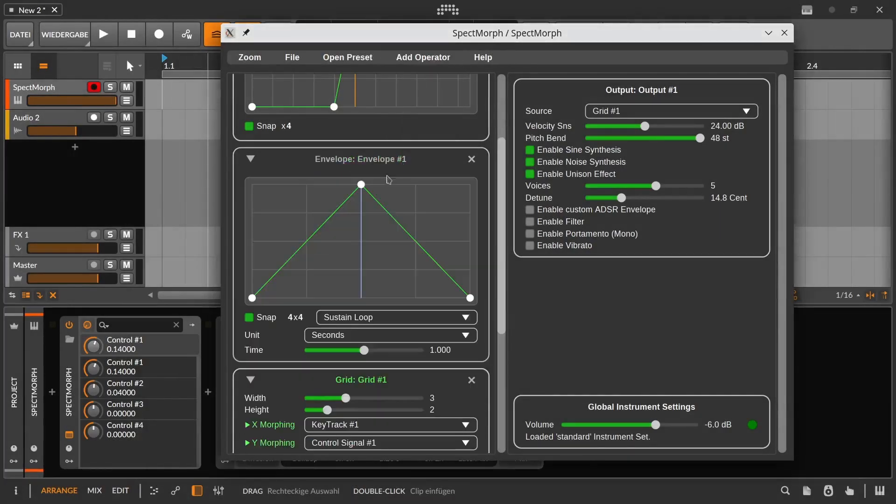
pyautogui.scroll(-4, 390, 184)
pyautogui.click(367, 317)
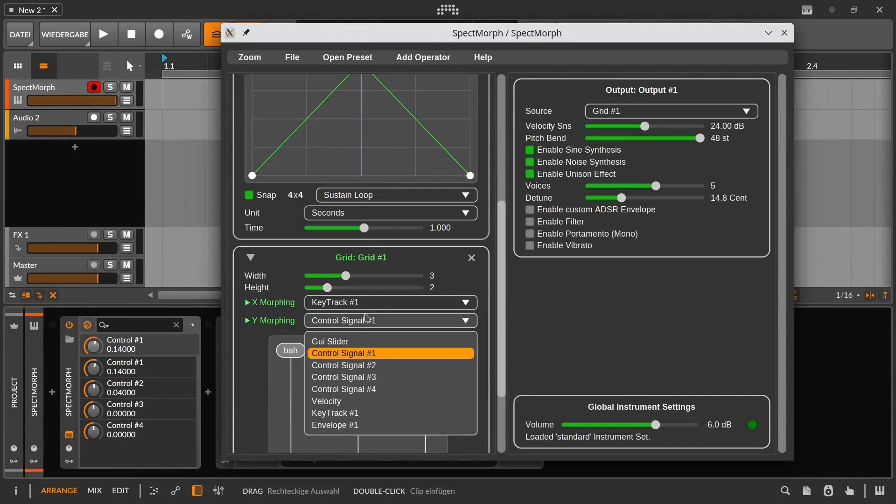
pyautogui.click(357, 426)
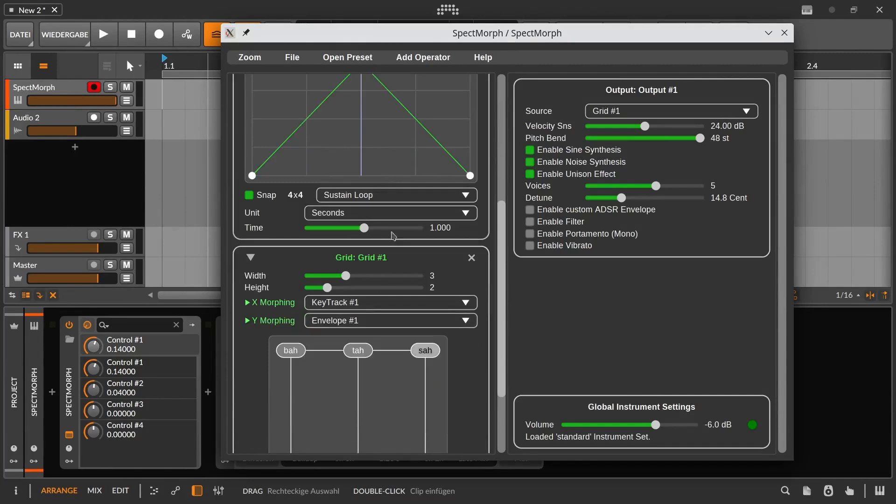
pyautogui.moveTo(364, 228); pyautogui.dragTo(380, 233)
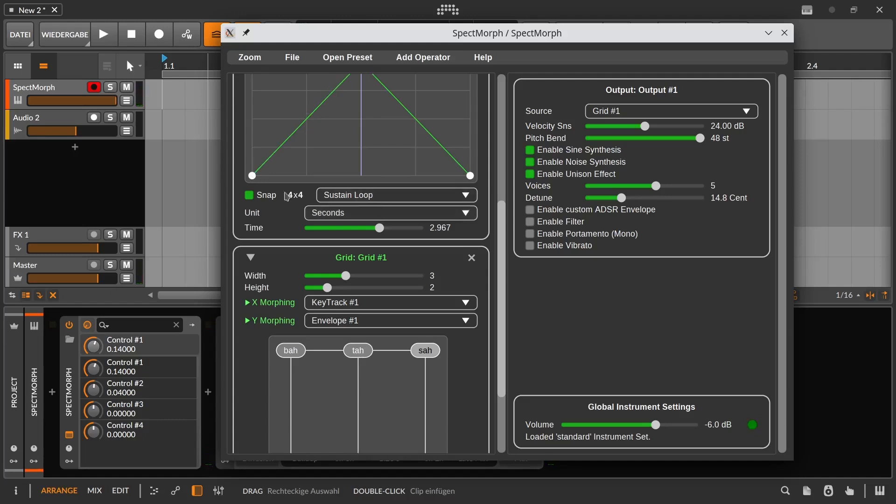
# Set the envelope's snap grid to 8x4 and add a point at zero level one division after the peak.
pyautogui.click(291, 195)
pyautogui.moveTo(288, 169); pyautogui.dragTo(285, 125)
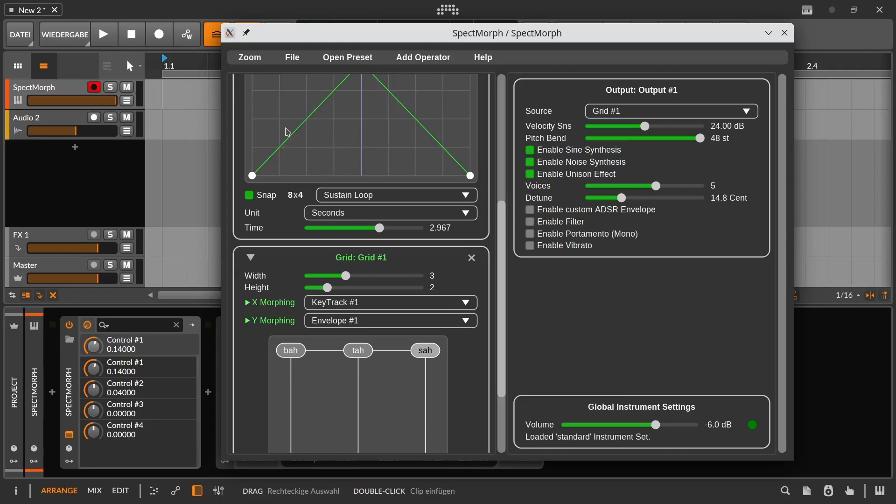
pyautogui.scroll(1, 416, 97)
pyautogui.scroll(1, 416, 97)
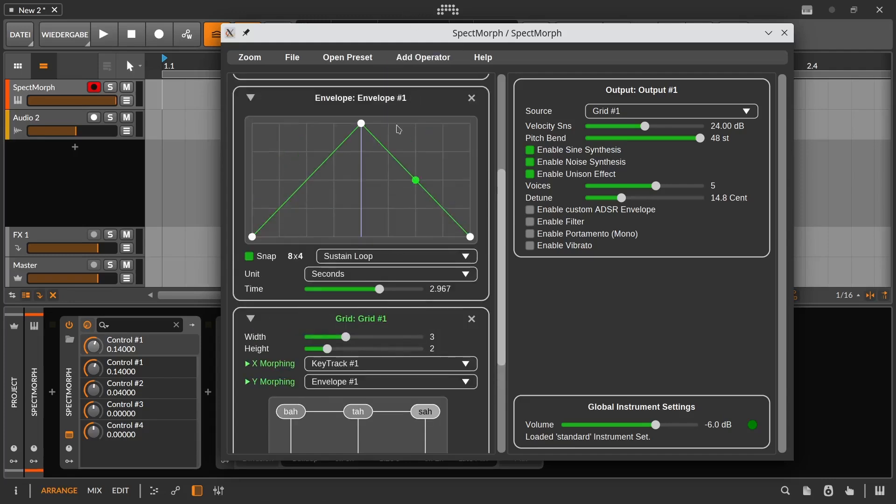
pyautogui.moveTo(391, 150); pyautogui.dragTo(409, 235)
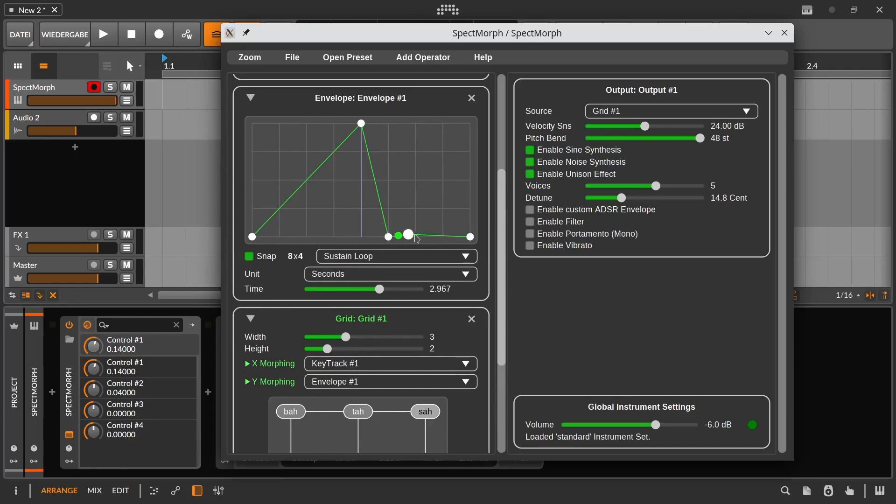
# Add further envelope points and shape the section after the first drop into two sawtooth ramps falling from maximum to zero.
pyautogui.doubleClick(421, 235)
pyautogui.doubleClick(434, 233)
pyautogui.moveTo(408, 235); pyautogui.dragTo(411, 183)
pyautogui.moveTo(415, 165); pyautogui.dragTo(389, 123)
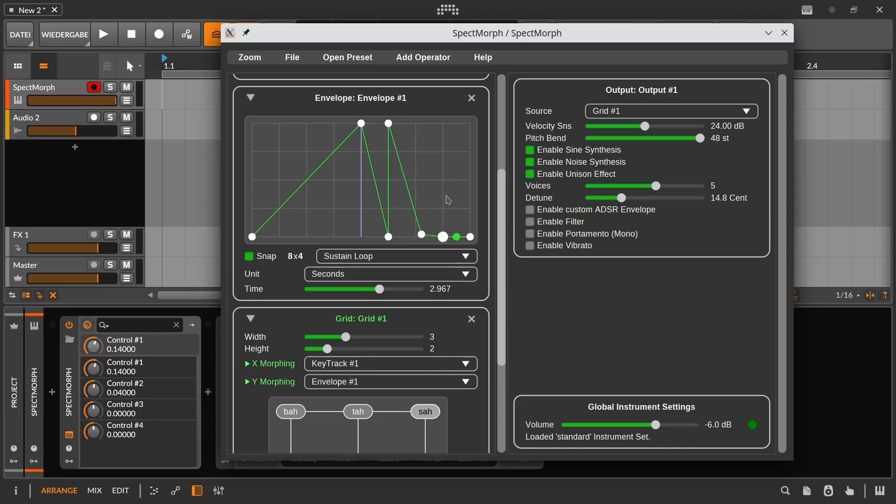
pyautogui.moveTo(434, 233); pyautogui.dragTo(443, 123)
pyautogui.moveTo(422, 234); pyautogui.dragTo(443, 236)
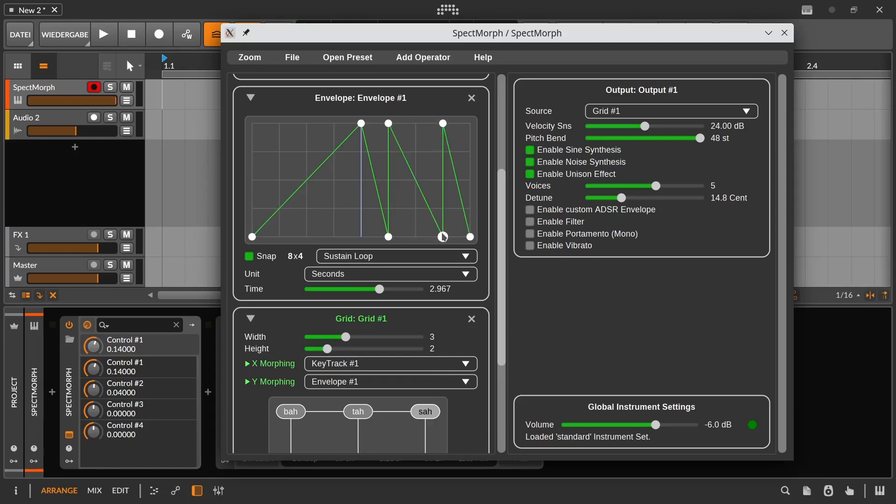
# Set the envelope to Forward Loop and extend the loop region from the first peak to the last sawtooth's vertical edge.
pyautogui.click(338, 256)
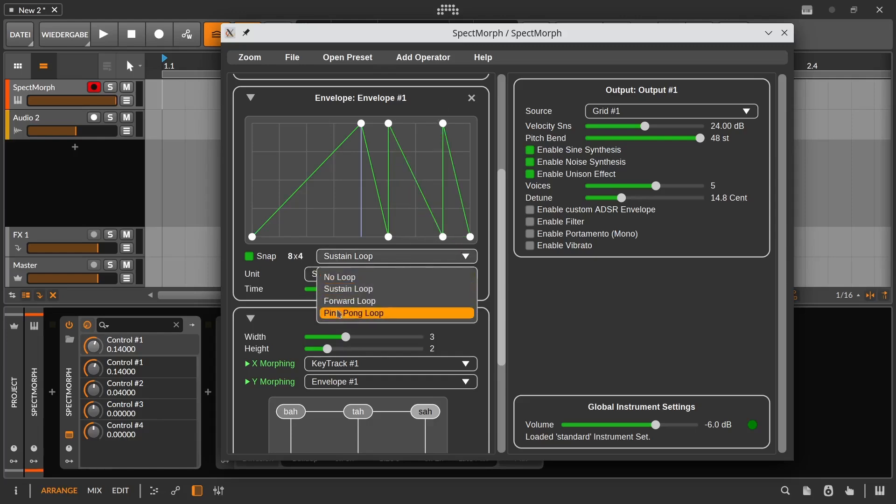
pyautogui.click(340, 301)
pyautogui.moveTo(400, 225); pyautogui.dragTo(442, 224)
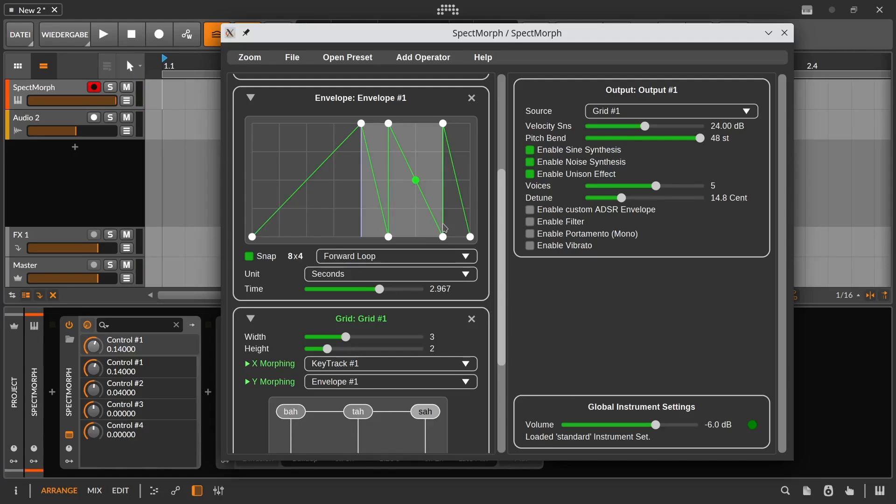
# Replace the Envelope operator with an LFO operator using the Custom Shape wave type.
pyautogui.click(422, 57)
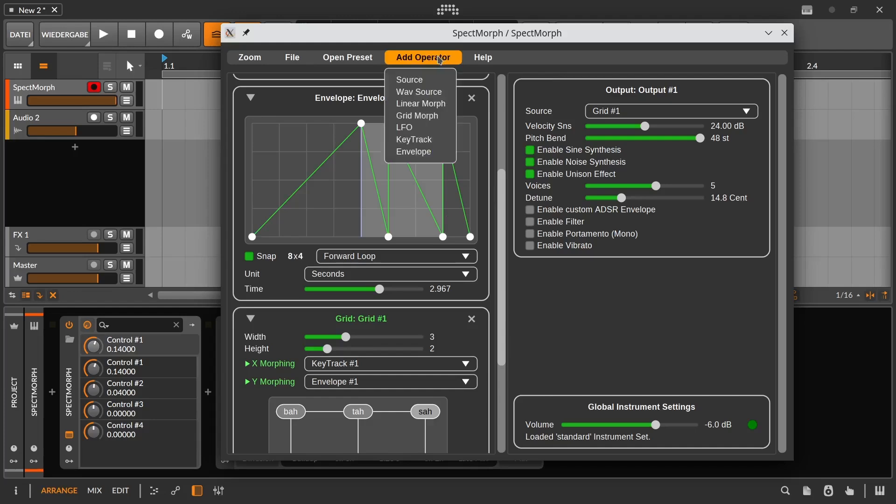
pyautogui.click(426, 132)
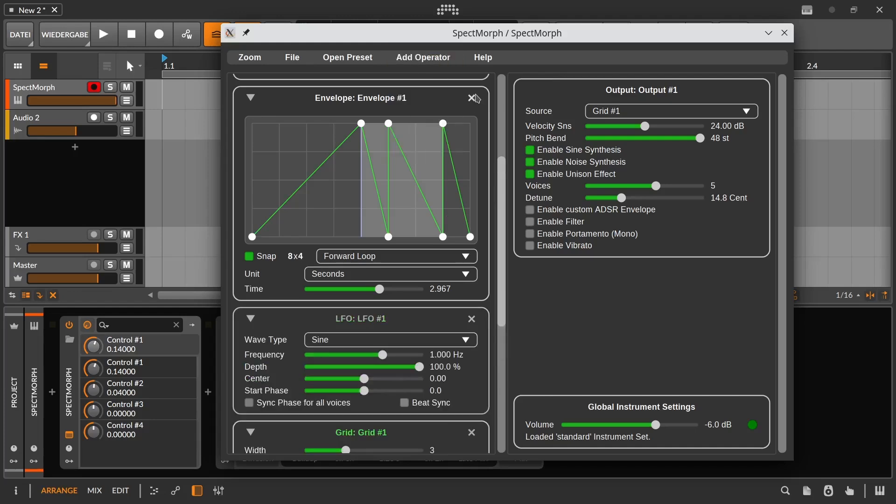
pyautogui.scroll(-5, 455, 131)
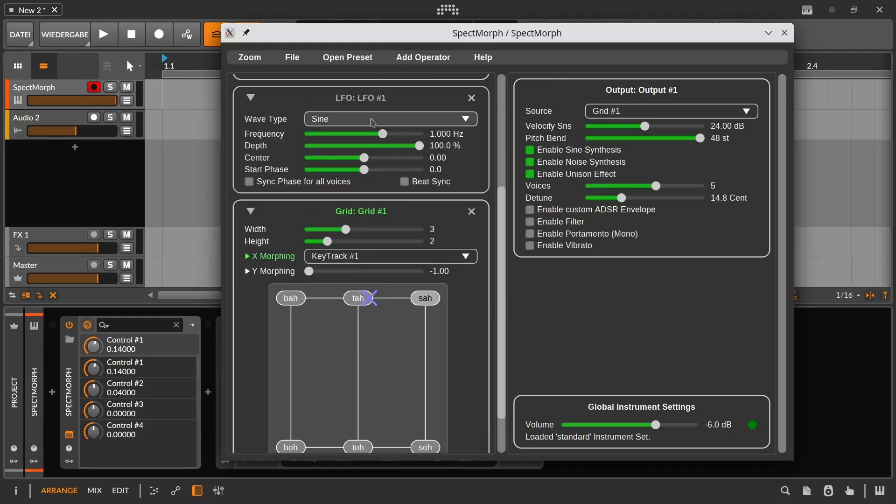
pyautogui.click(372, 121)
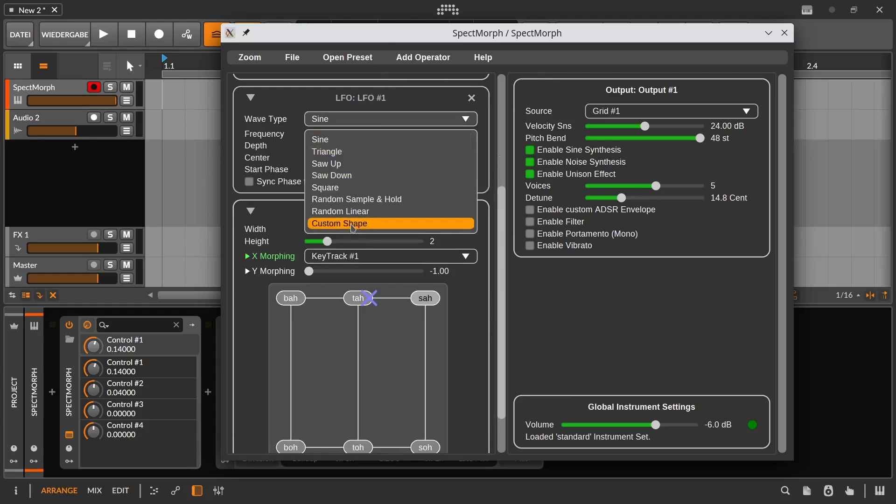
pyautogui.click(353, 224)
# Assign LFO #1 as the main controller of the grid's Y Morphing and return to the LFO's custom curve.
pyautogui.scroll(-3, 288, 189)
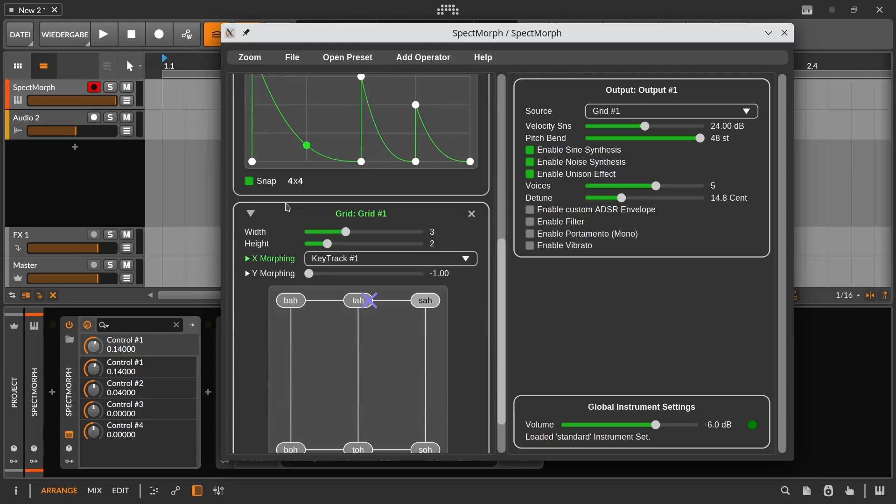
pyautogui.click(279, 275)
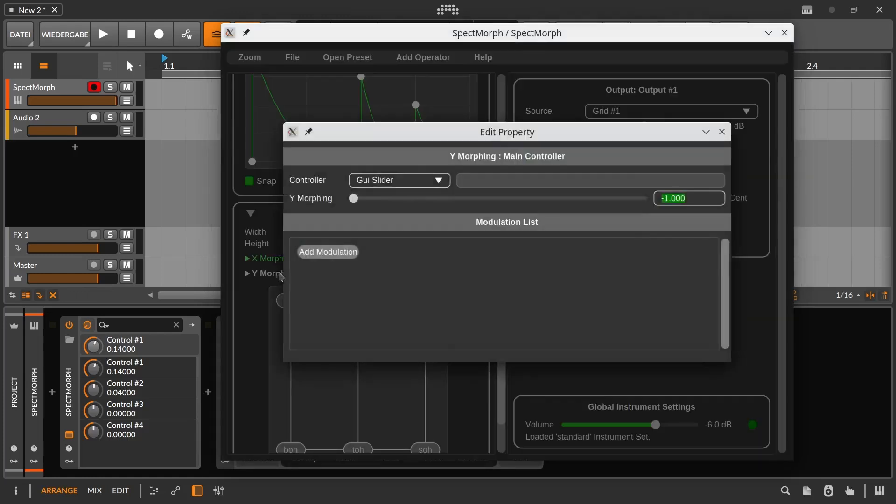
pyautogui.click(401, 180)
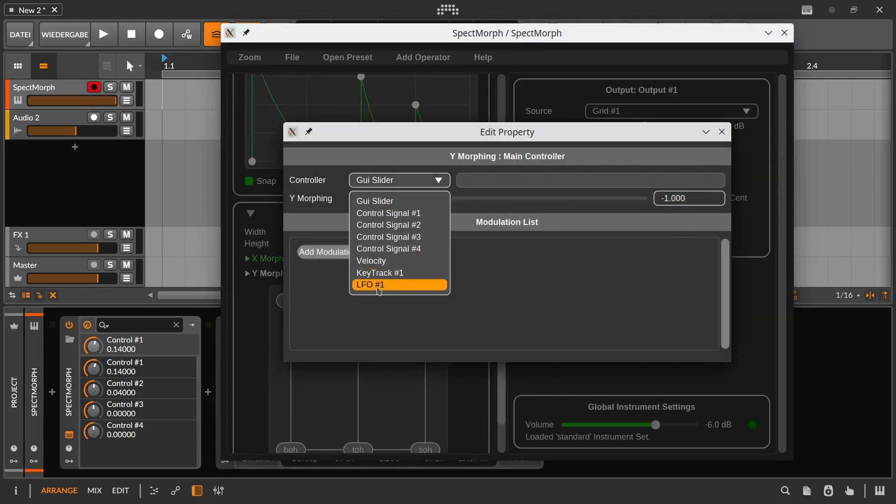
pyautogui.click(379, 283)
pyautogui.click(721, 131)
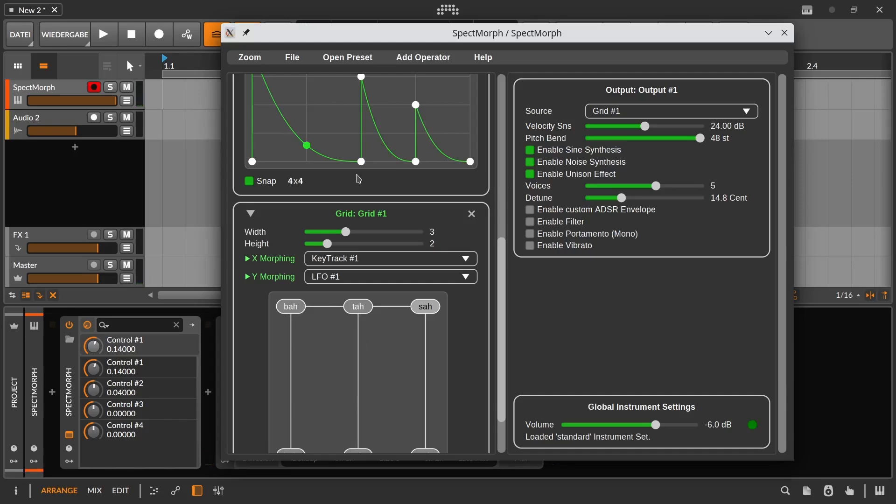
pyautogui.scroll(3, 307, 145)
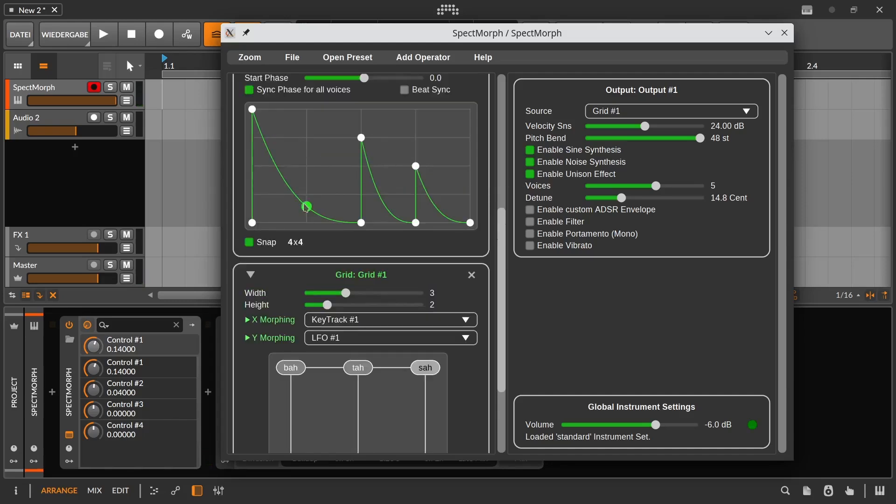
# Bend the first falling segment of the LFO's custom curve into a steeper decay.
pyautogui.moveTo(306, 207); pyautogui.dragTo(298, 226)
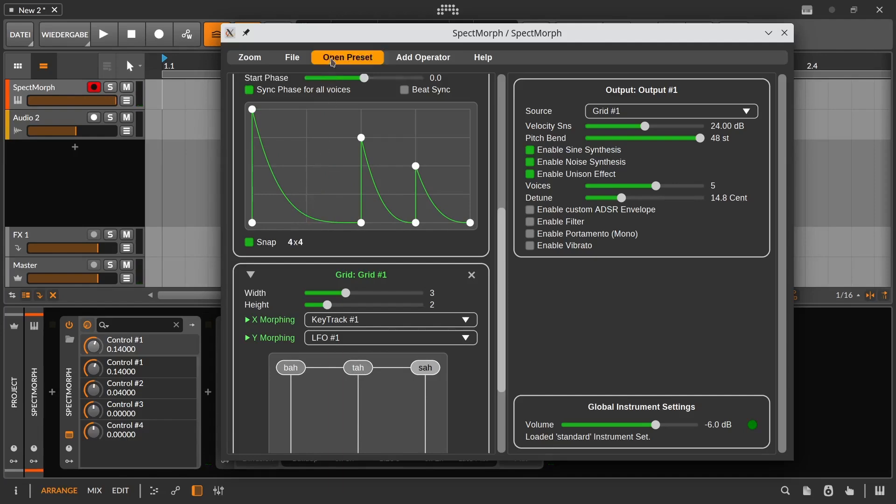
# Load the StringBrass Fusion preset and set the output source to Grid Brass.
pyautogui.click(332, 61)
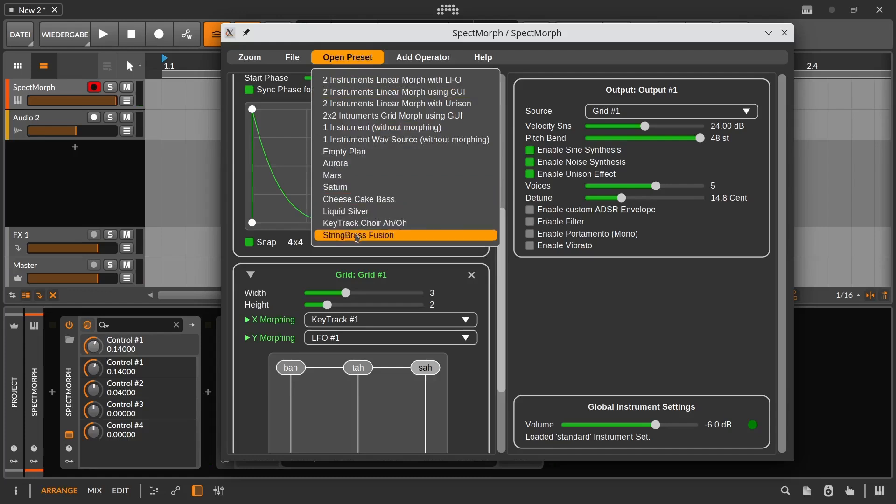
pyautogui.click(357, 235)
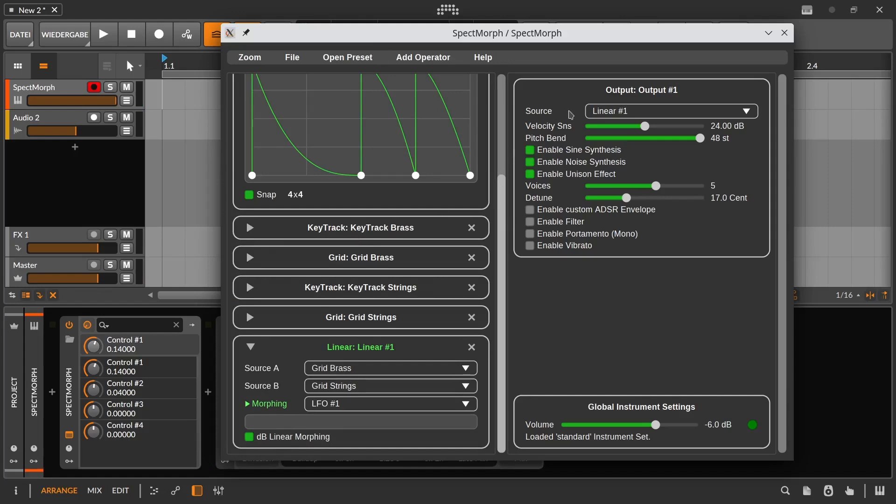
pyautogui.click(593, 112)
pyautogui.click(601, 139)
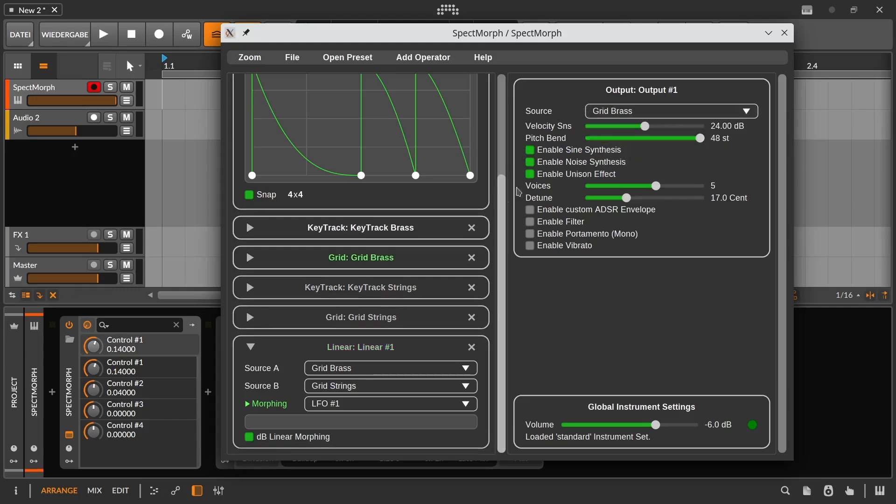
# Examine the KeyTrack Brass curve and the Grid Brass instrument layout, and collapse both operators again.
pyautogui.click(250, 227)
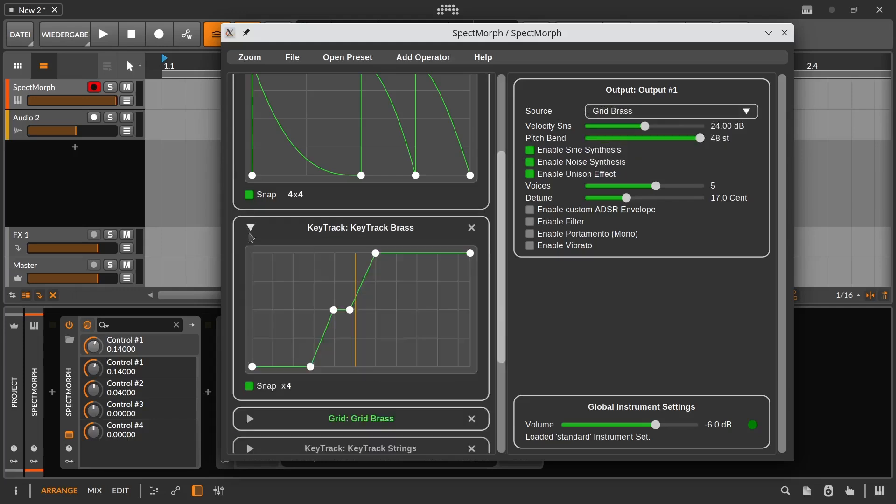
pyautogui.scroll(-2, 249, 303)
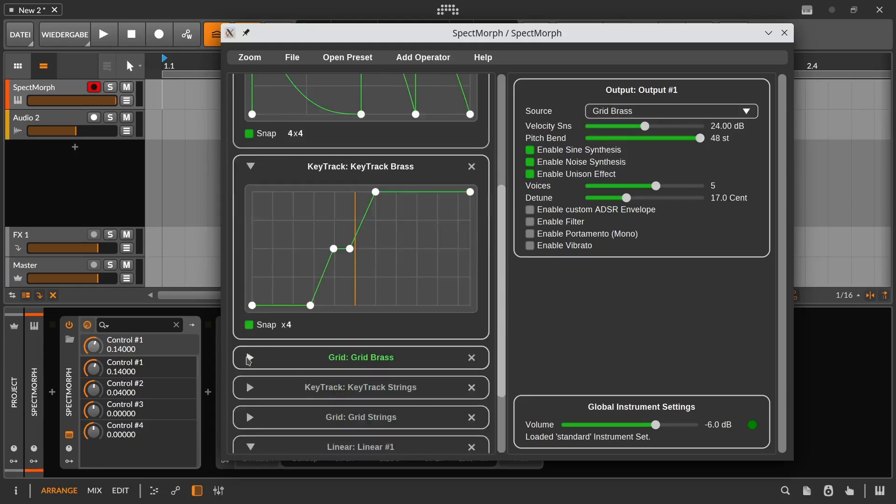
pyautogui.click(250, 357)
pyautogui.scroll(-4, 248, 359)
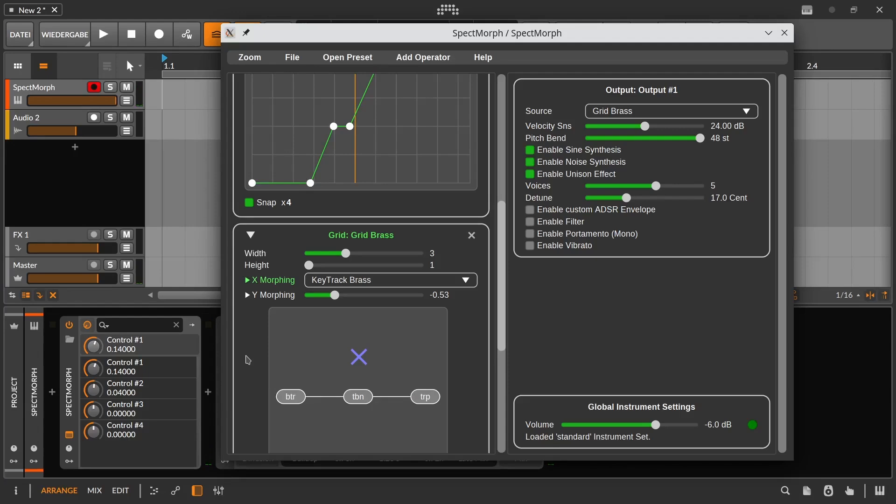
pyautogui.scroll(3, 253, 349)
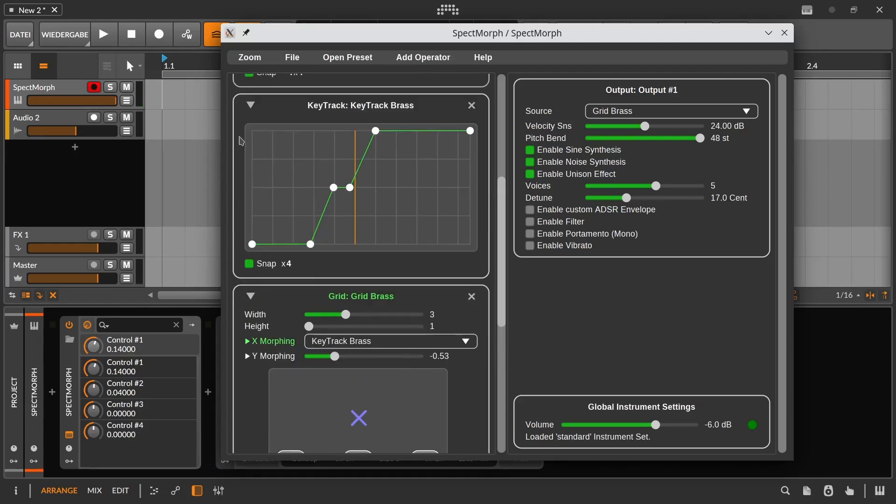
pyautogui.click(250, 105)
pyautogui.click(250, 135)
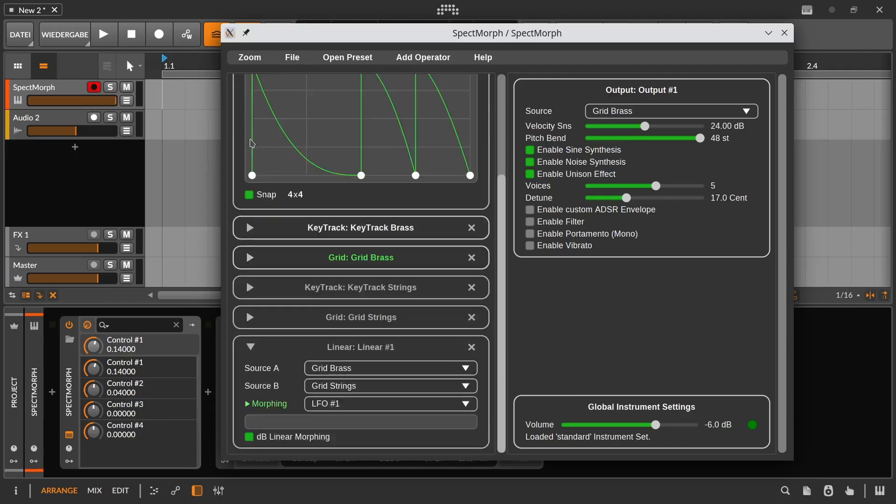
# Expand the KeyTrack Strings and Grid Strings operators and set the output source to Grid Strings.
pyautogui.click(249, 287)
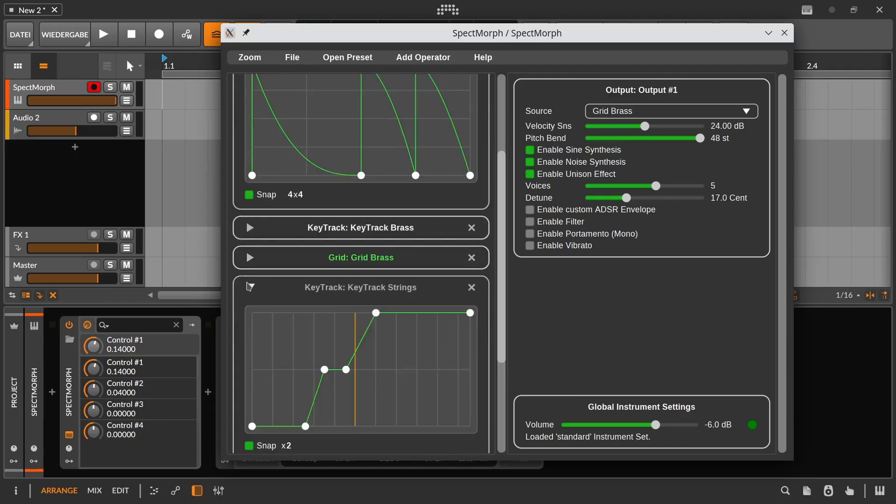
pyautogui.scroll(-8, 248, 299)
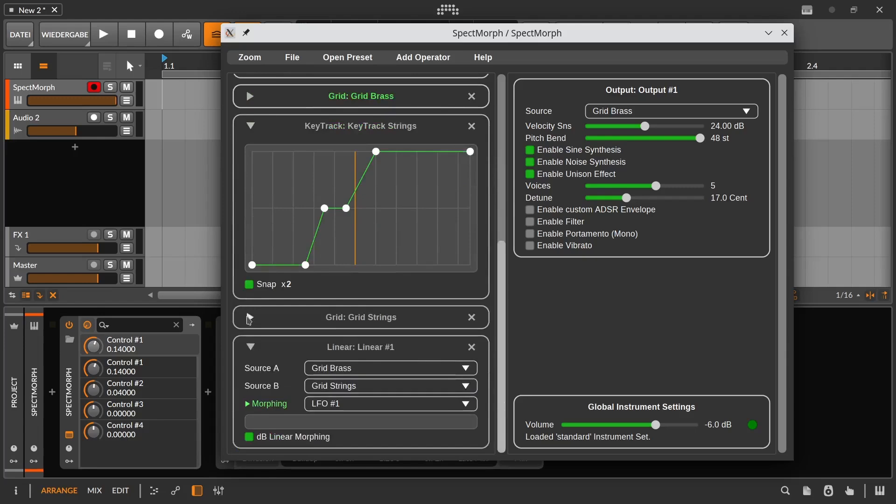
pyautogui.click(249, 318)
pyautogui.scroll(-2, 248, 315)
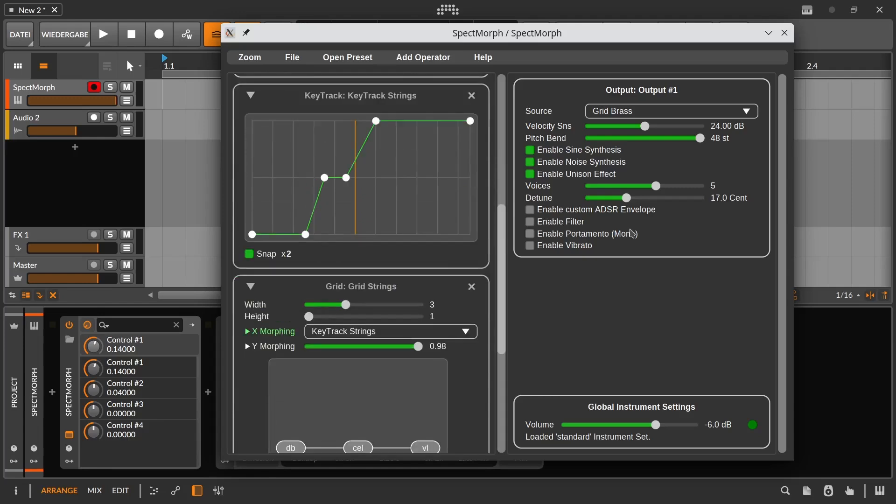
pyautogui.click(615, 111)
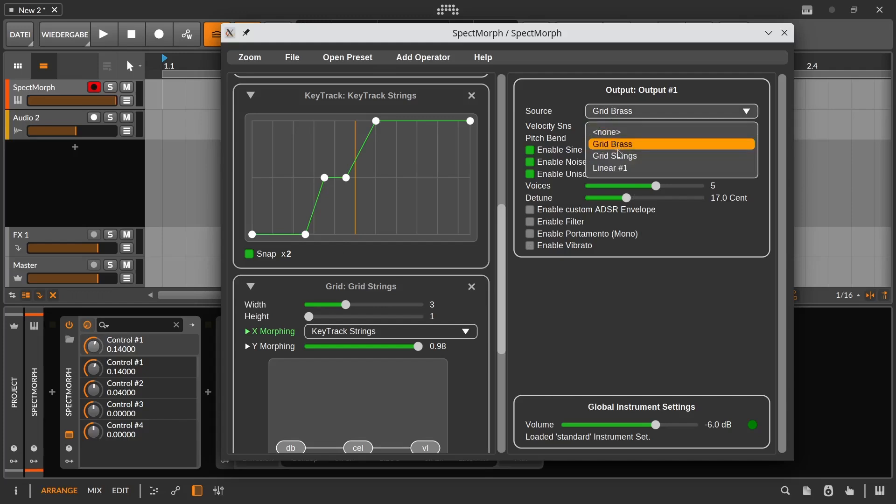
pyautogui.click(620, 156)
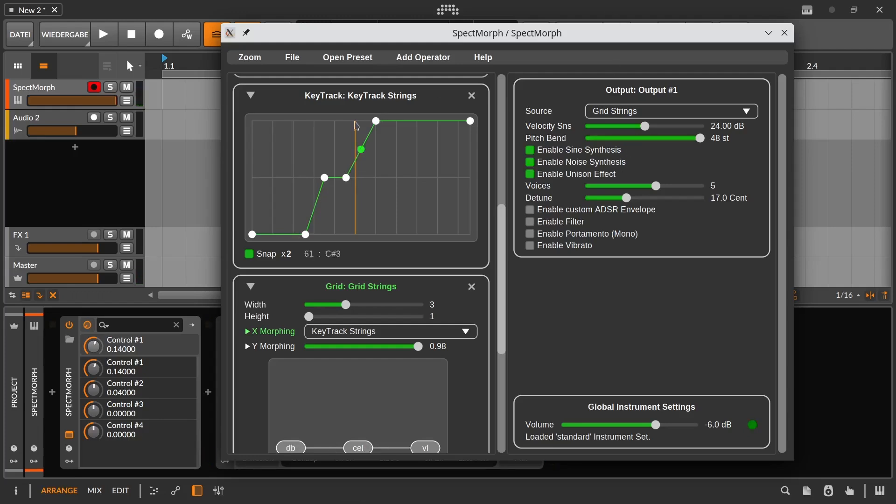
# Collapse the KeyTrack Strings and Grid Strings operators and set the output source to Linear #1.
pyautogui.click(251, 95)
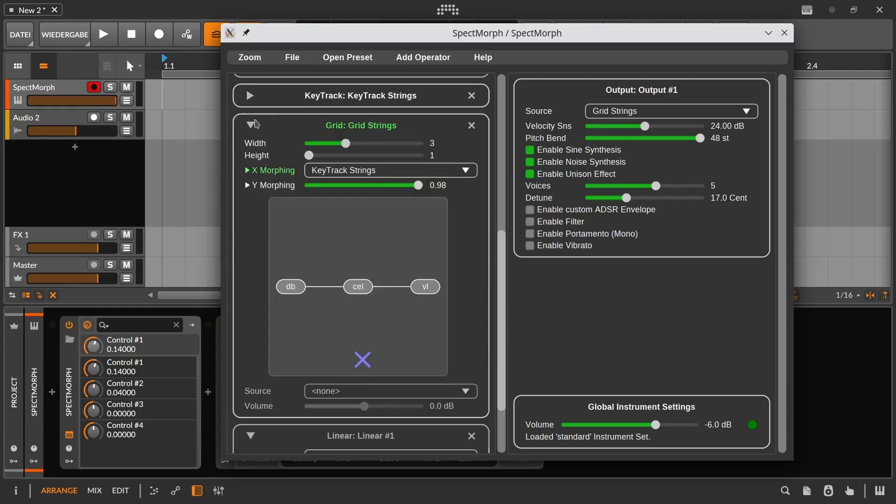
pyautogui.click(252, 126)
pyautogui.scroll(3, 306, 176)
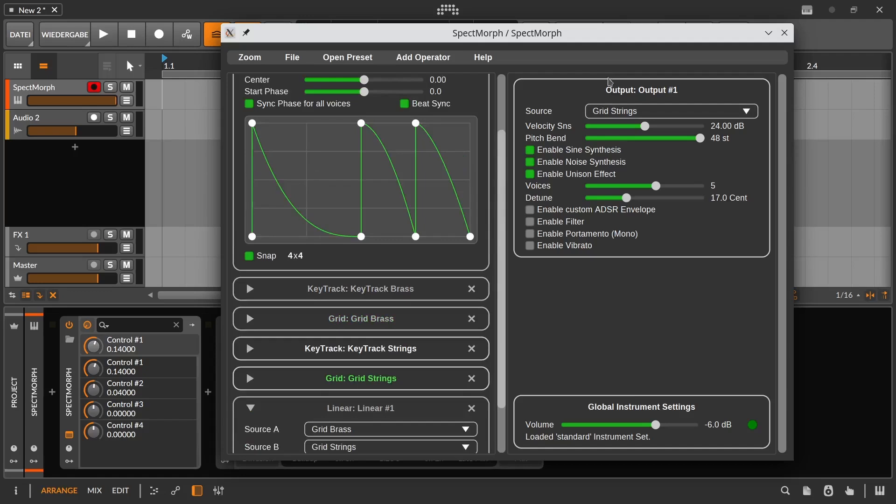
pyautogui.click(609, 111)
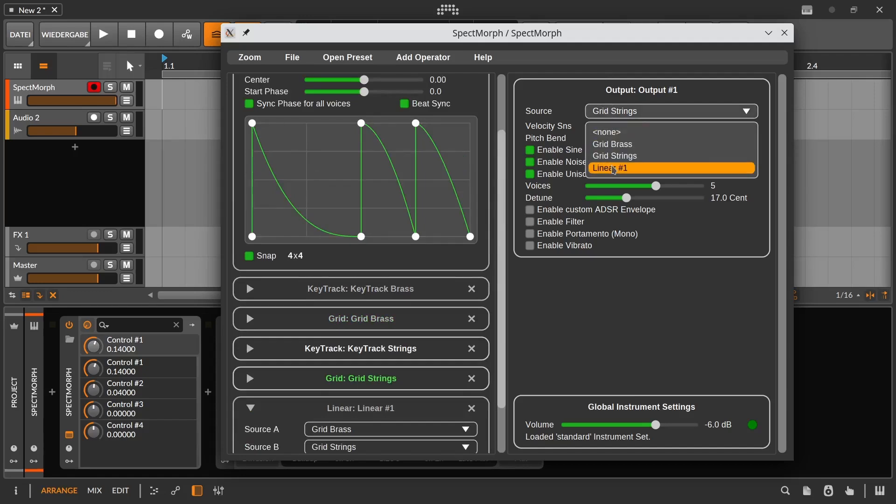
pyautogui.click(614, 169)
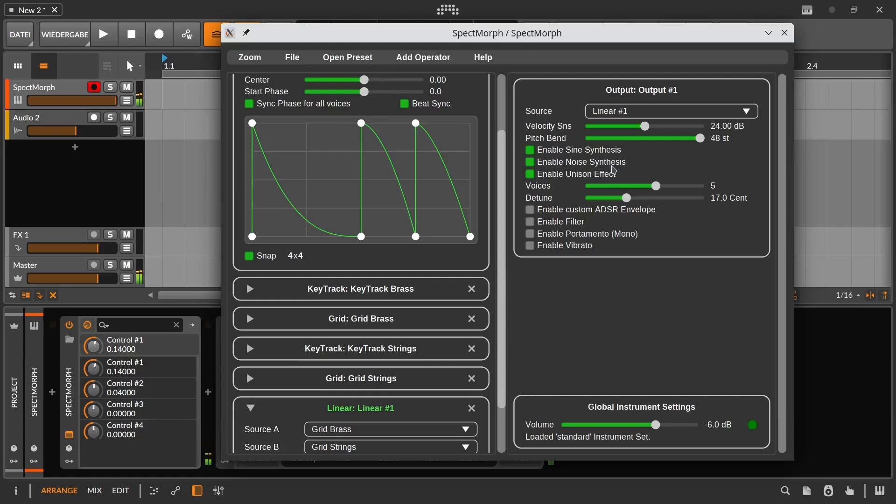
# Move the SpectMorph window clear of the transport display and set the project tempo to 96 BPM.
pyautogui.moveTo(482, 38); pyautogui.dragTo(504, 53)
pyautogui.moveTo(343, 33)
pyautogui.mouseDown()
pyautogui.moveTo(343, 4)
pyautogui.moveTo(343, 124)
pyautogui.moveTo(345, 32)
pyautogui.mouseUp()
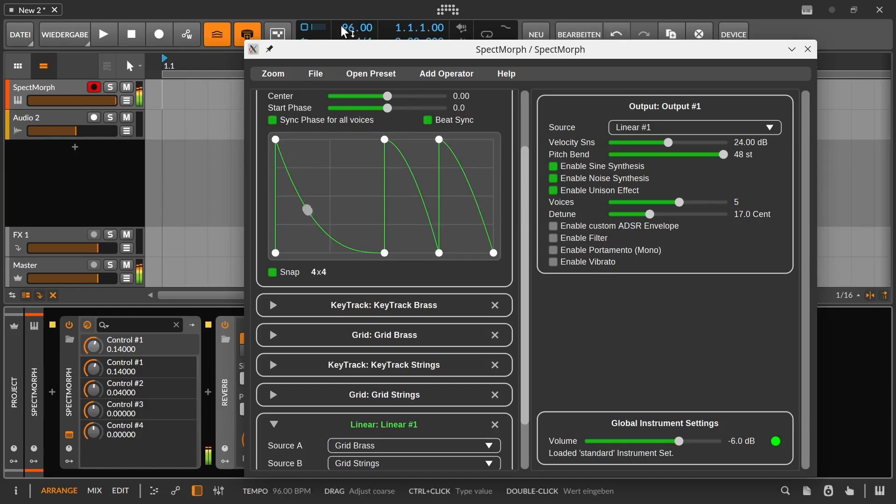